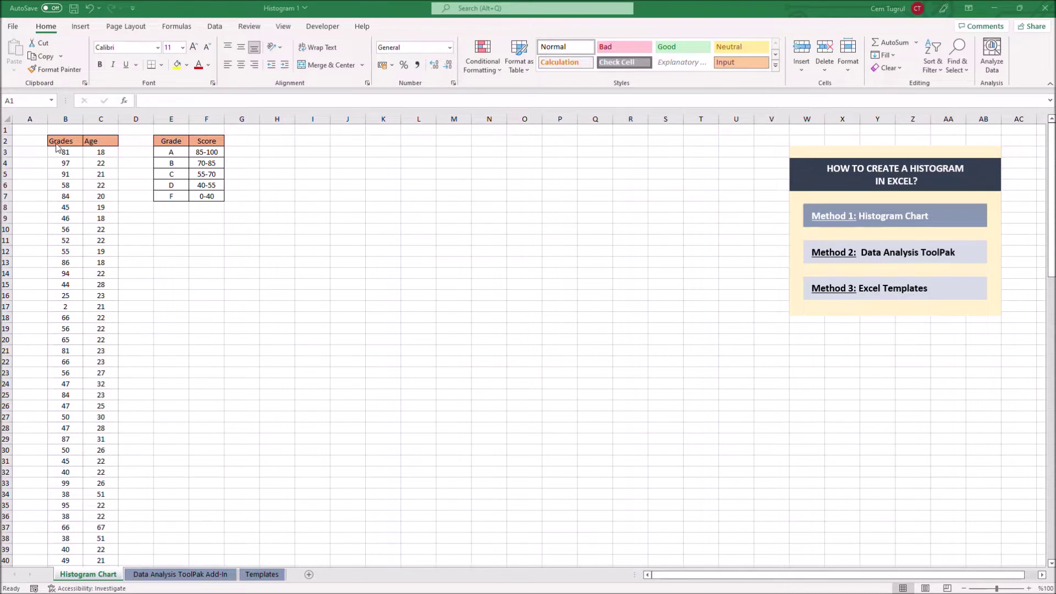
- Insert a Histogram chart from the Grades and Age data, and enlarge it beside the data, below the score table
drag(60, 151, 113, 588)
scroll(259, 407, up, 20)
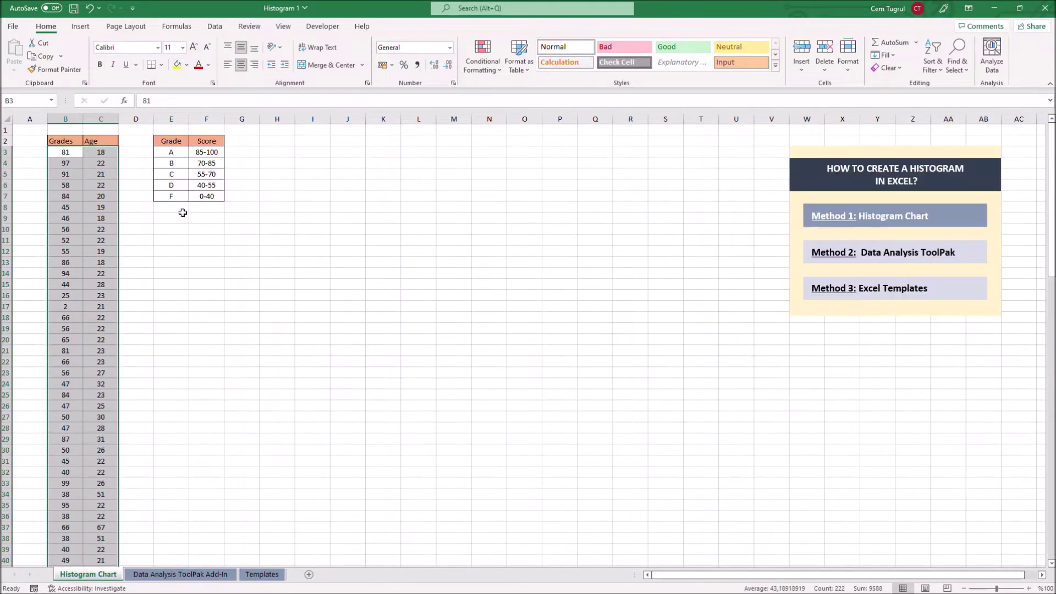
click(82, 25)
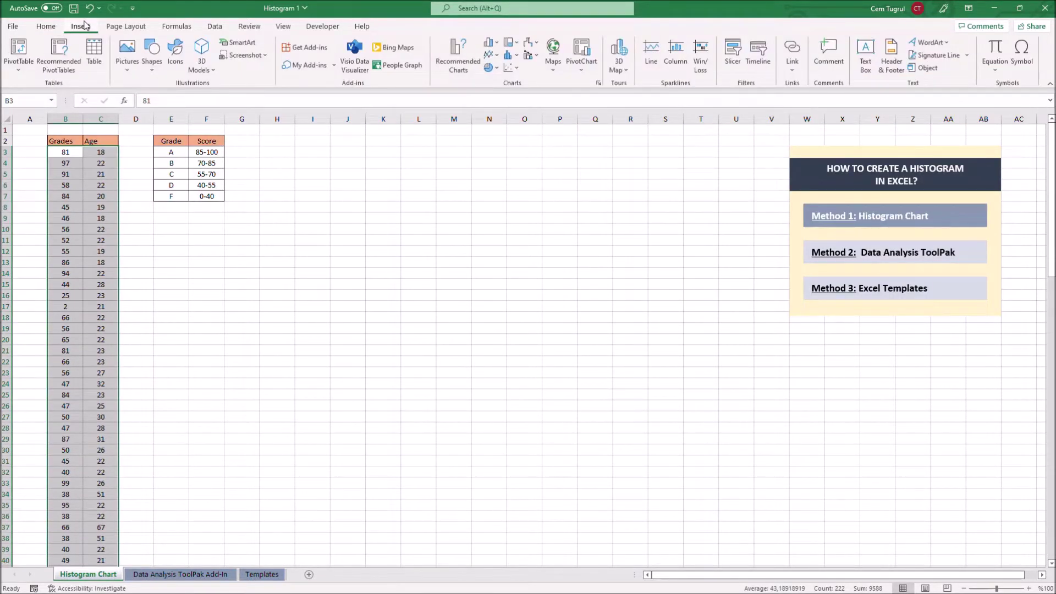
click(510, 56)
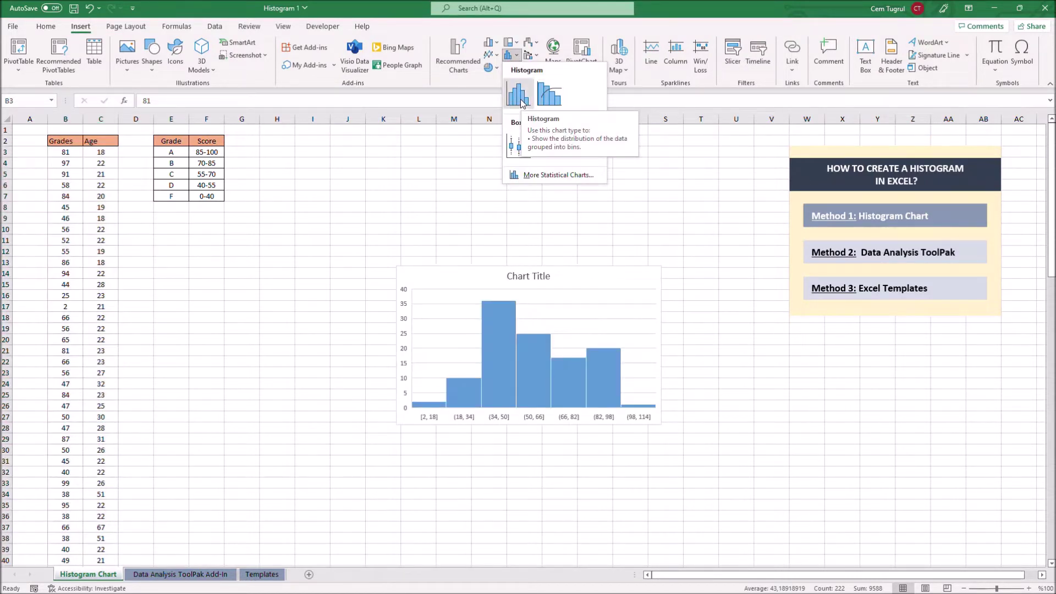
click(523, 104)
drag(569, 276, 564, 220)
drag(391, 368, 241, 455)
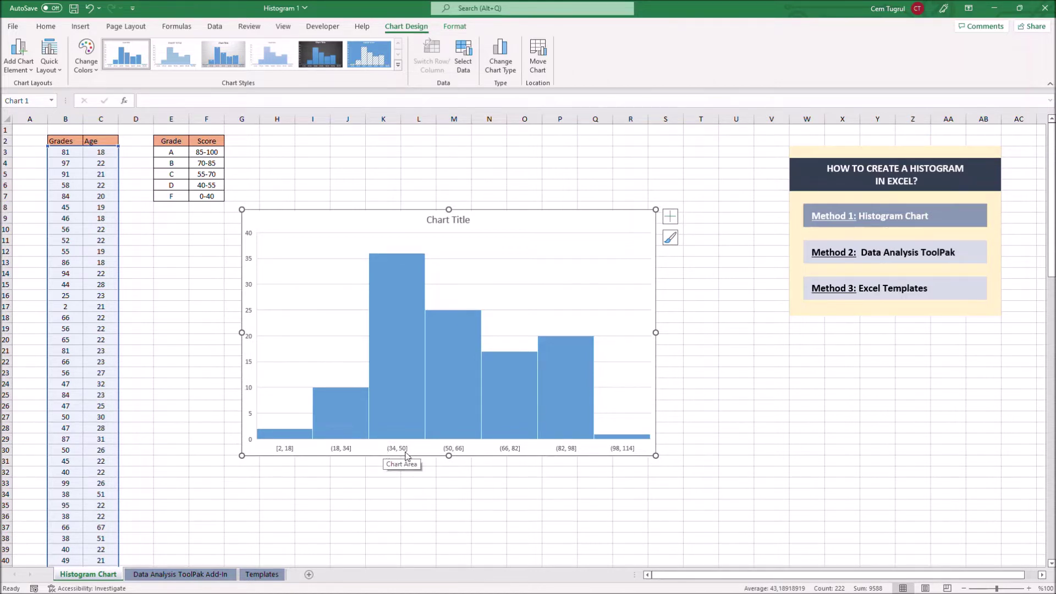
- Set the bin width of the histogram's horizontal axis to 15
double_click(467, 451)
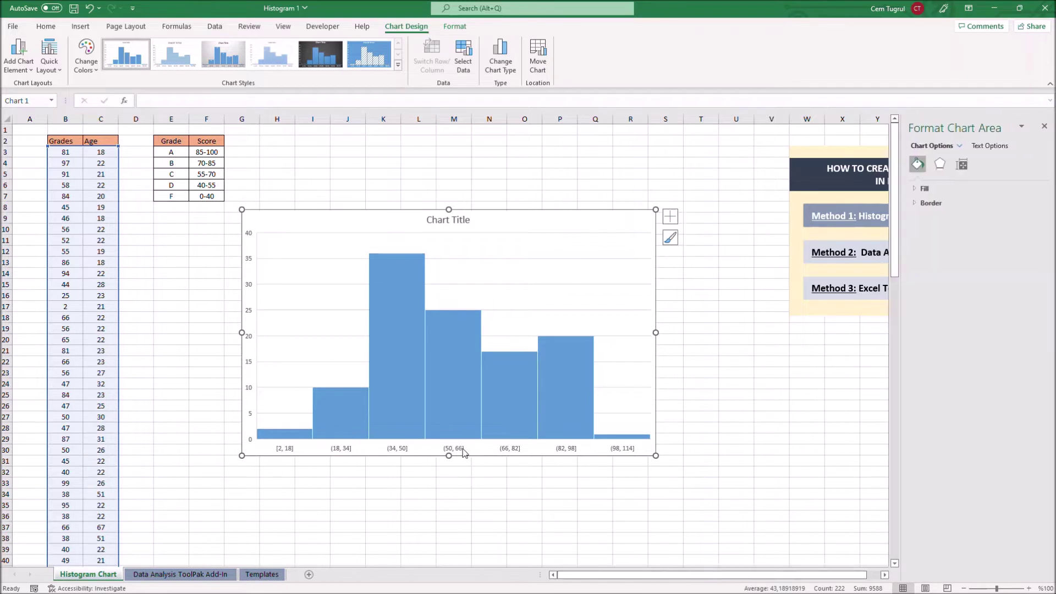
right_click(467, 452)
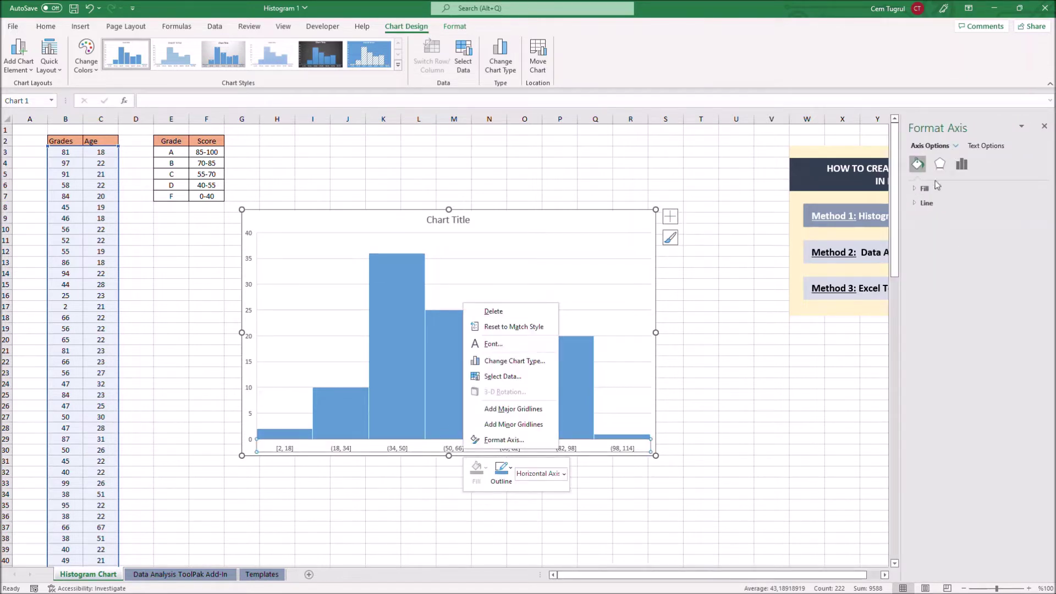
click(960, 166)
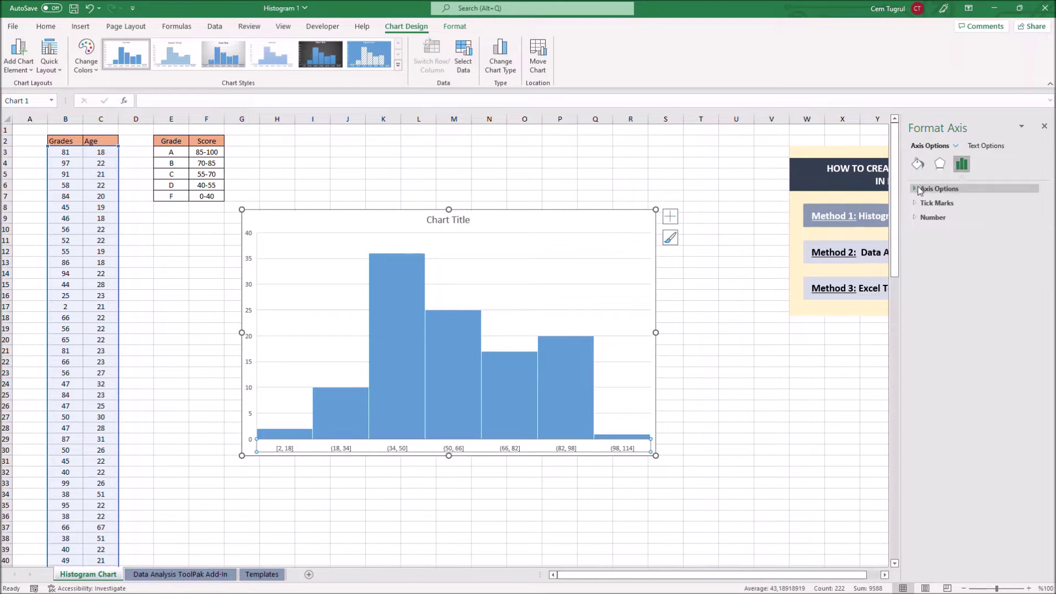
click(921, 189)
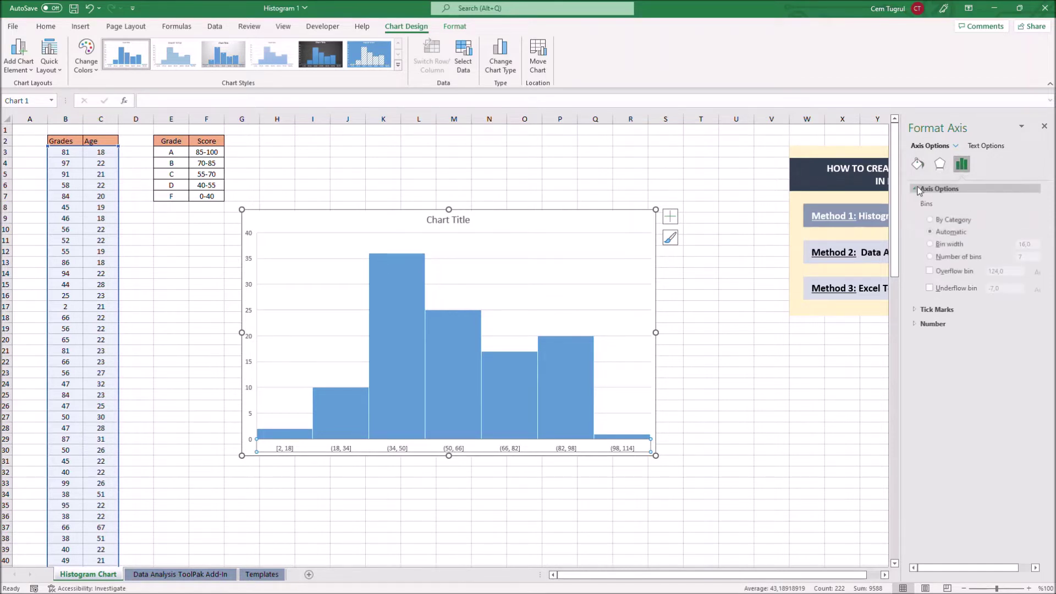
click(930, 245)
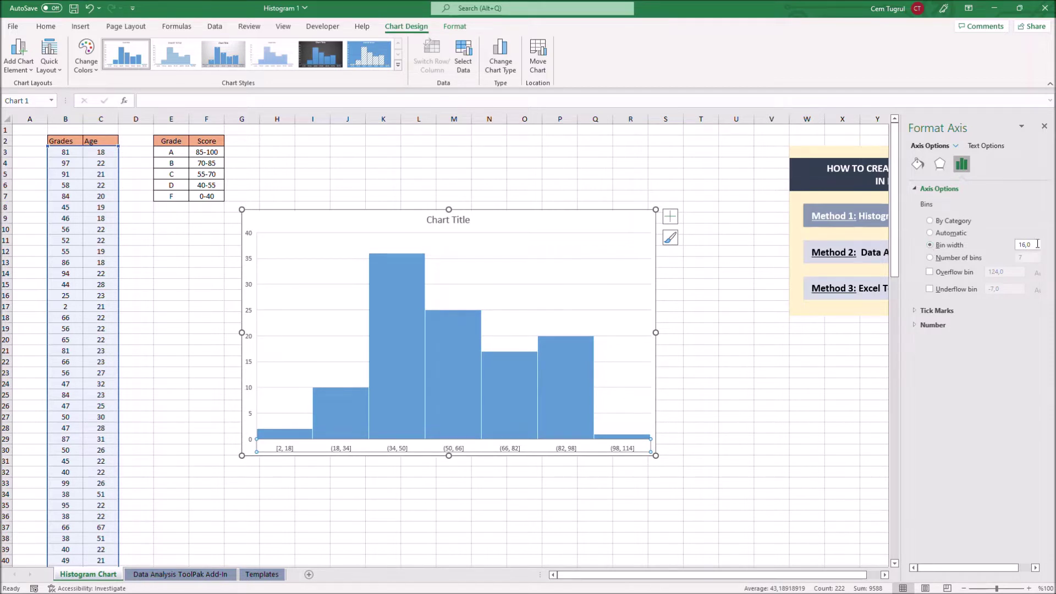
drag(1039, 245, 1000, 248)
text(15)
key(Return)
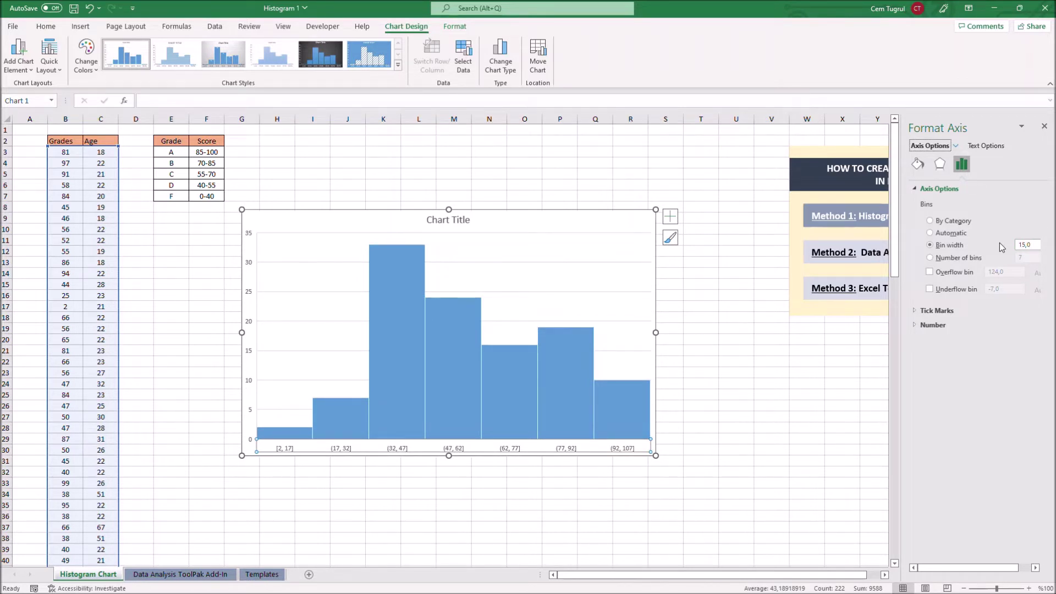
- Enable the overflow and underflow bins on the horizontal axis, setting underflow to 40 and overflow to 100
click(929, 272)
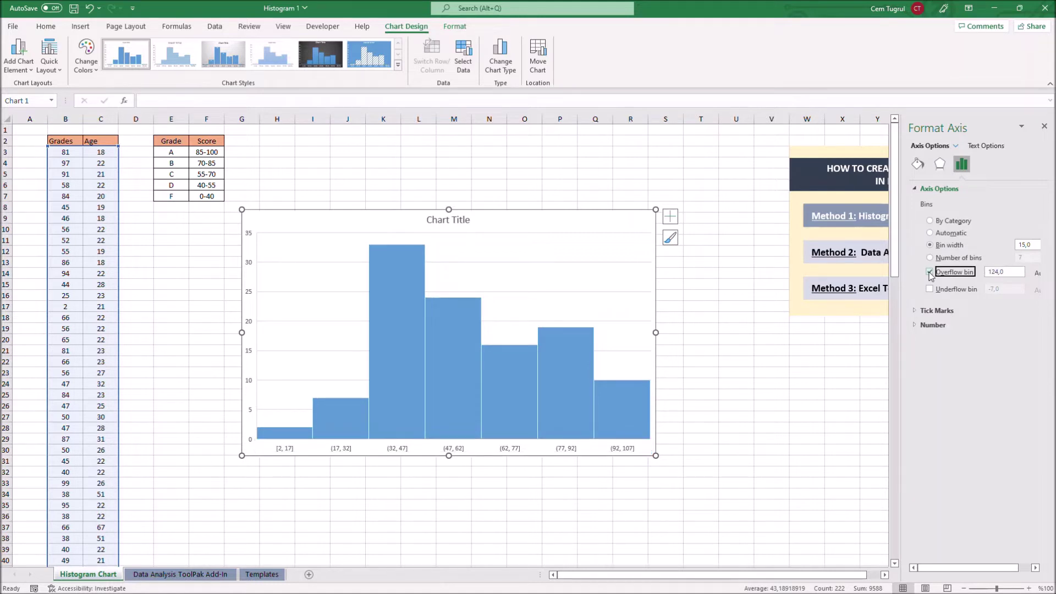
click(929, 290)
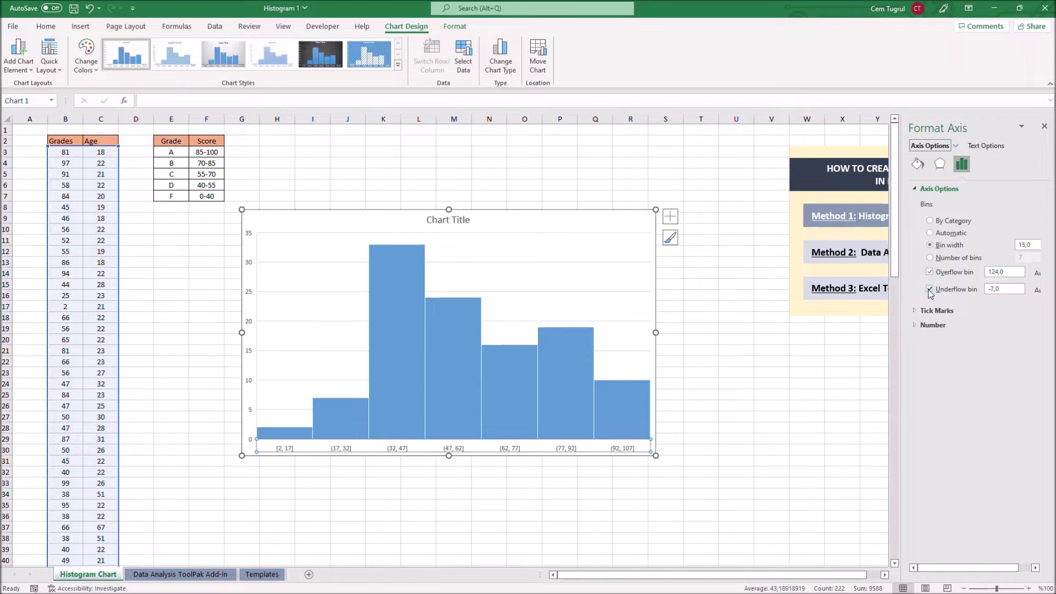
drag(1003, 288, 960, 293)
text(40)
key(Return)
drag(1021, 272, 957, 271)
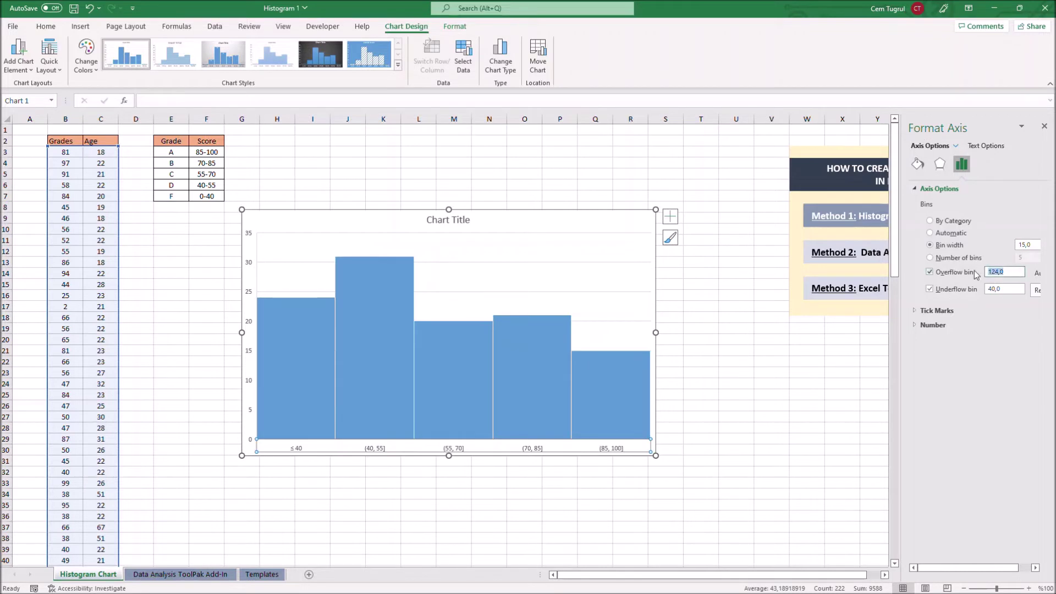
text(100)
key(Return)
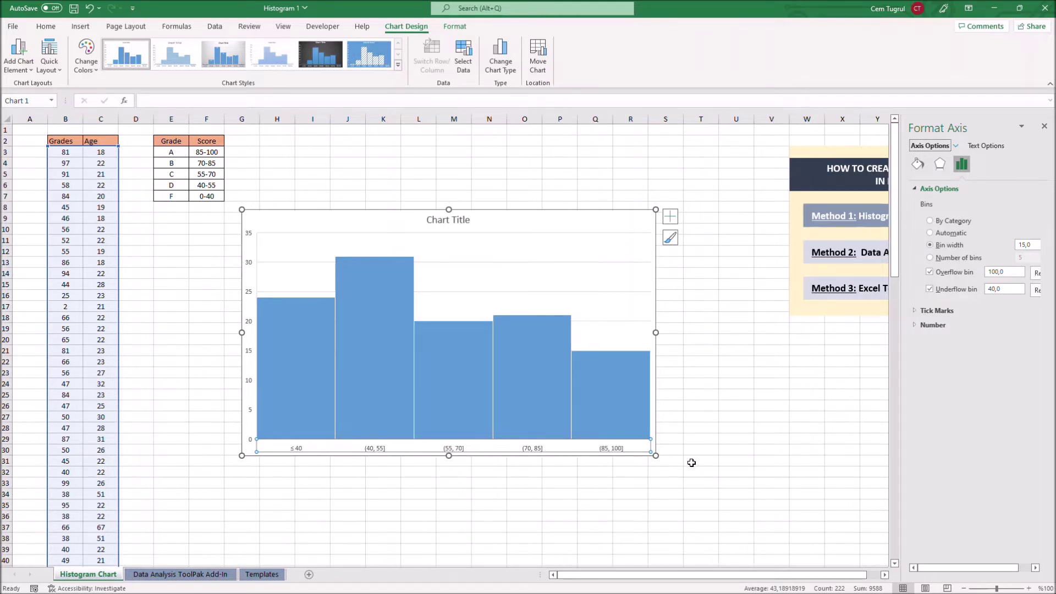
- Add data labels to the histogram columns and close the formatting pane
right_click(394, 387)
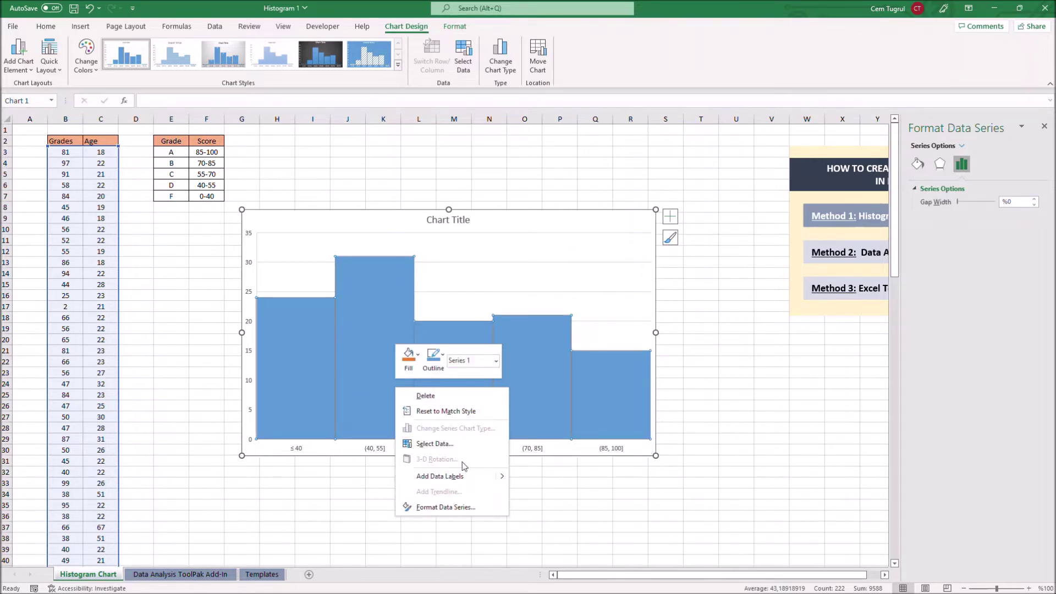
mouse_move(504, 476)
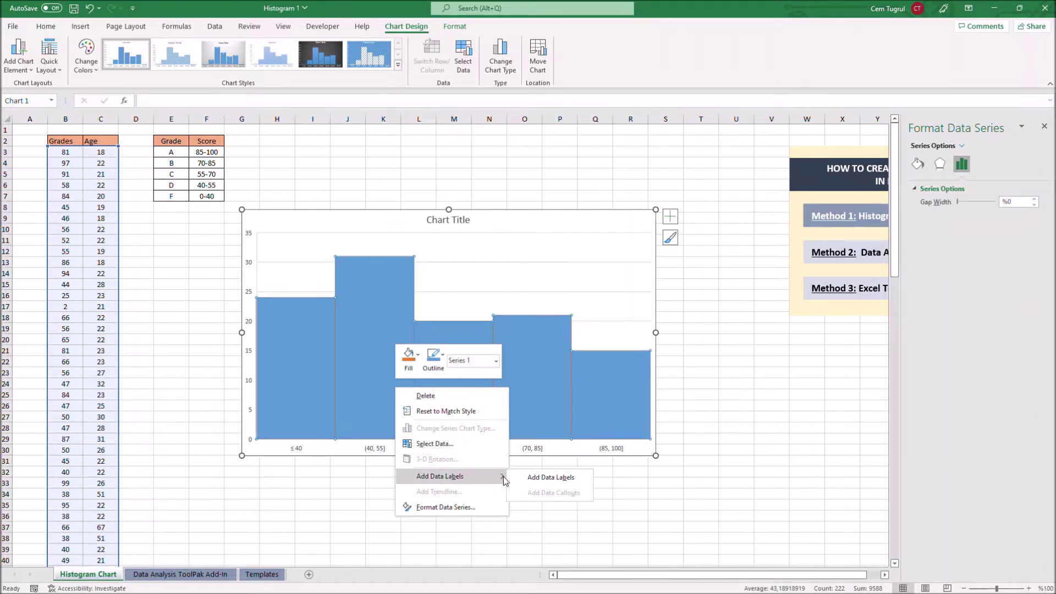
click(550, 479)
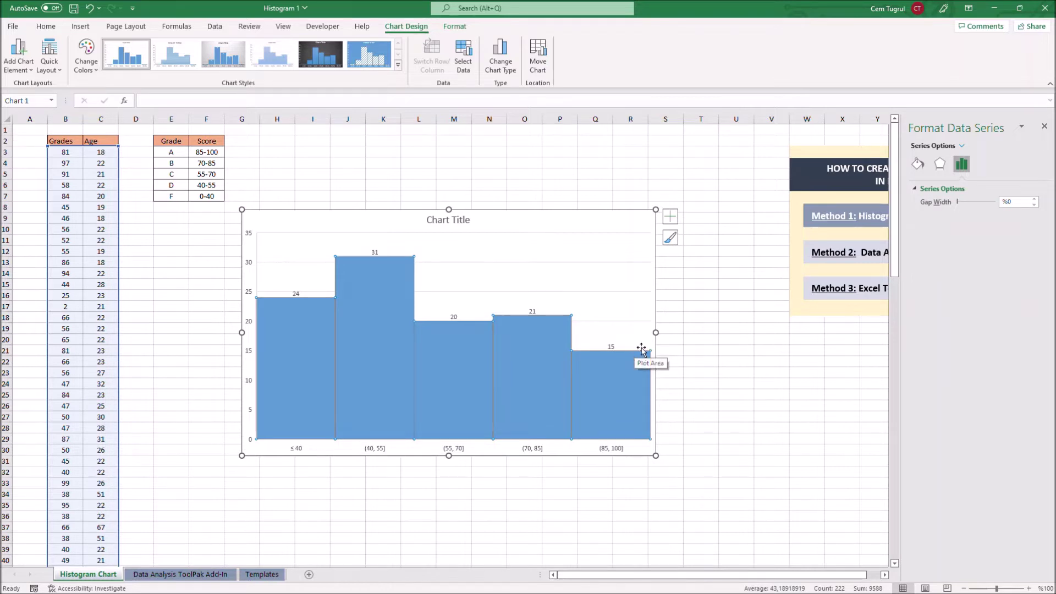
click(1044, 125)
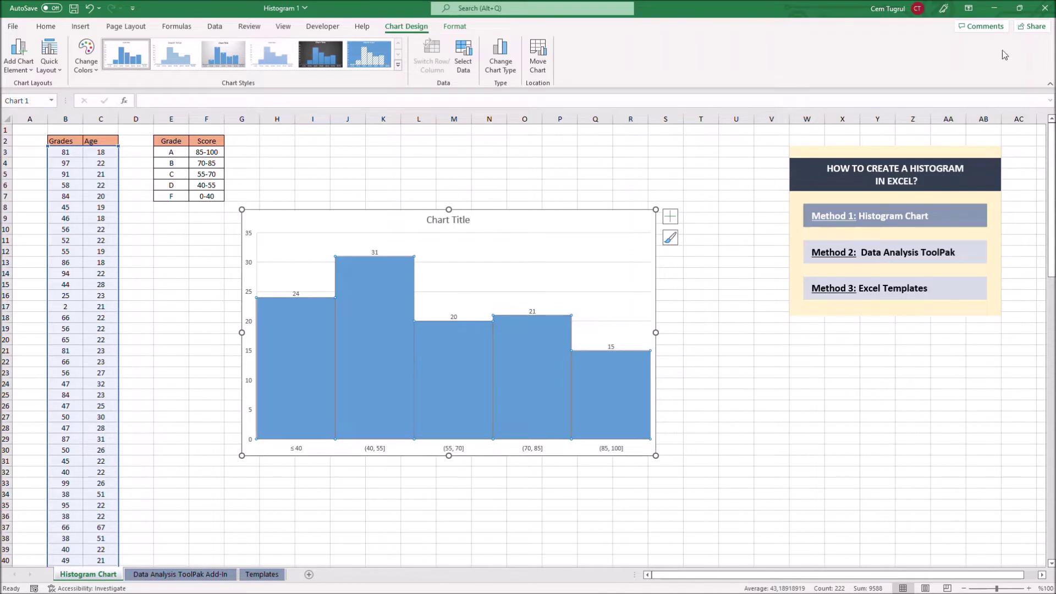
- Apply the Style 6 chart style to the histogram and deselect the chart
click(354, 57)
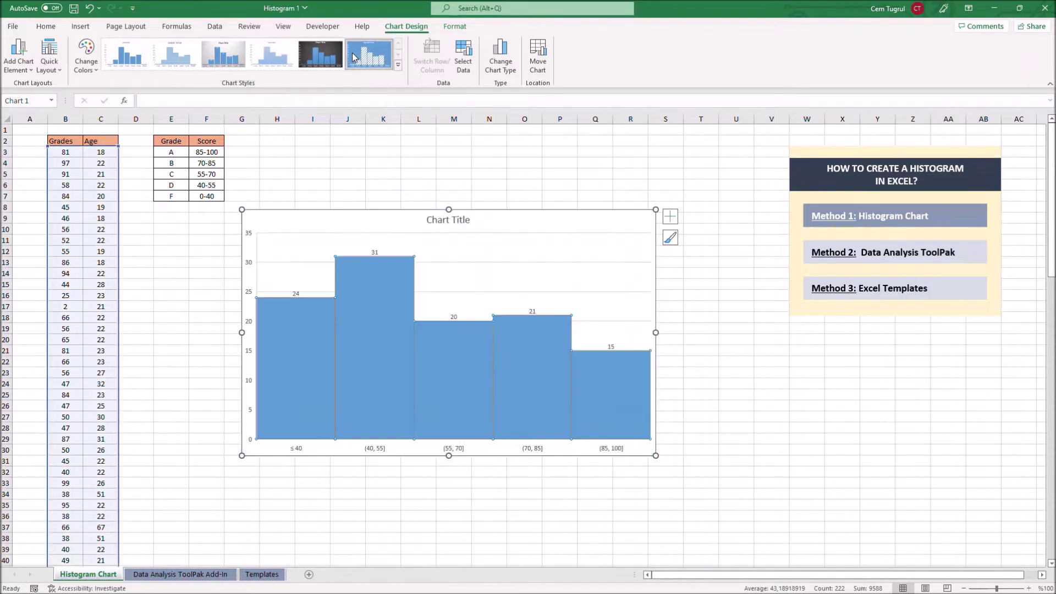
key(Escape)
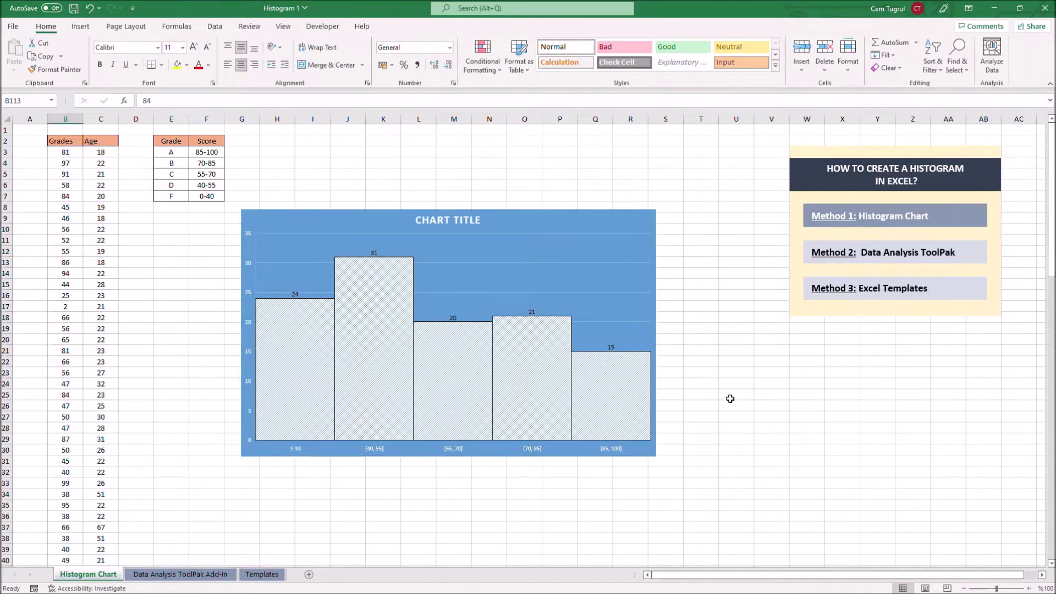
click(785, 374)
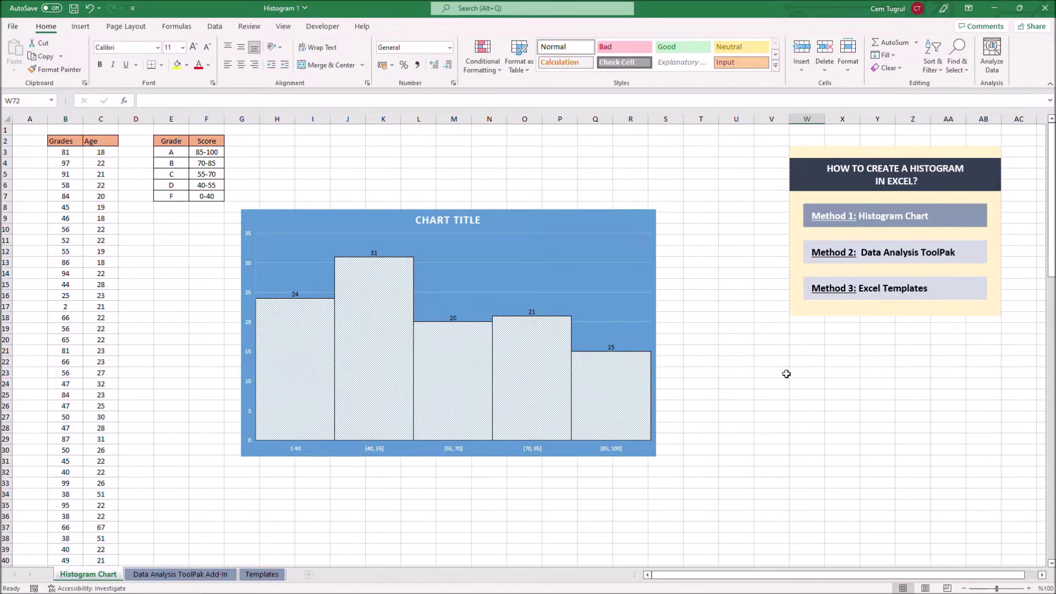
- Change the grade in cell B17 to 100 to update the histogram
click(66, 307)
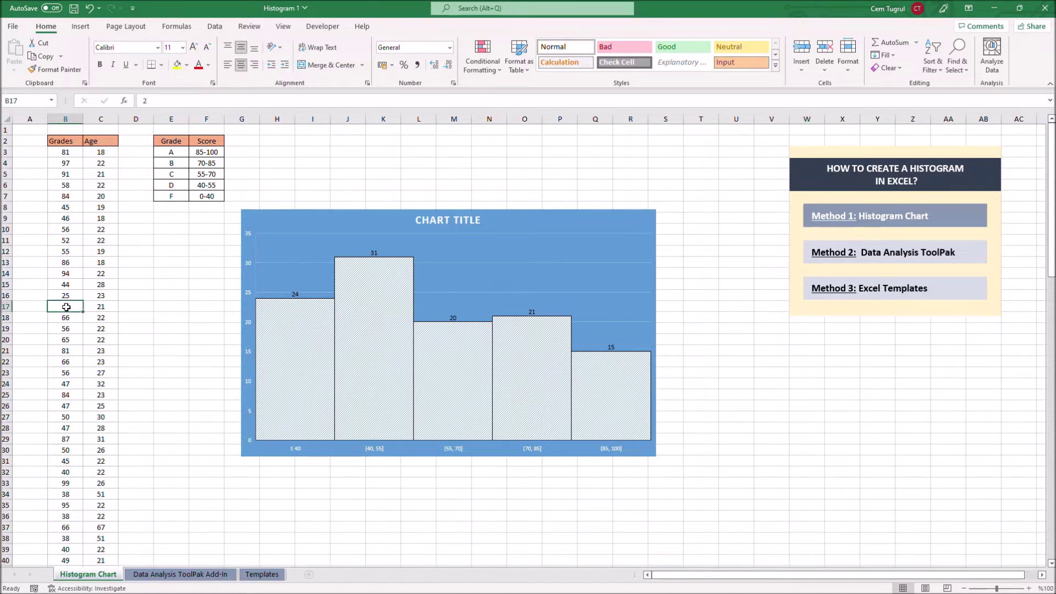
text(100)
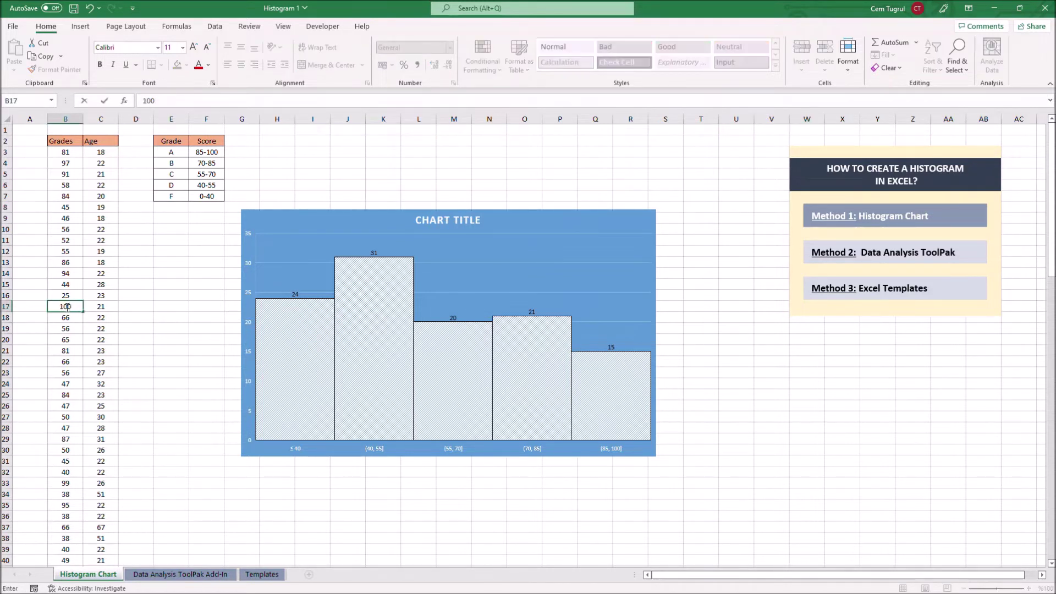
click(753, 350)
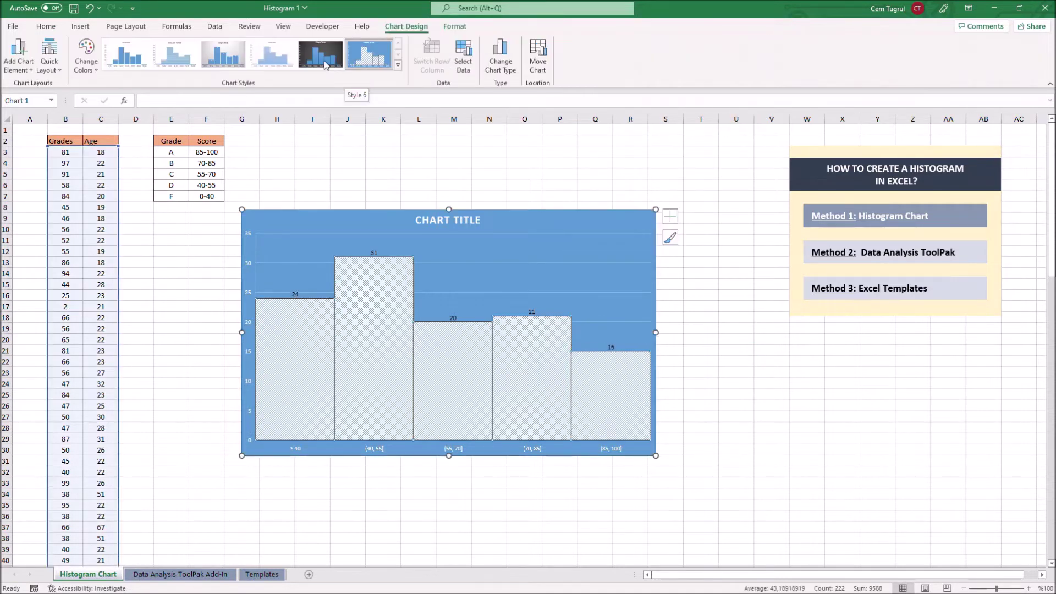
click(864, 372)
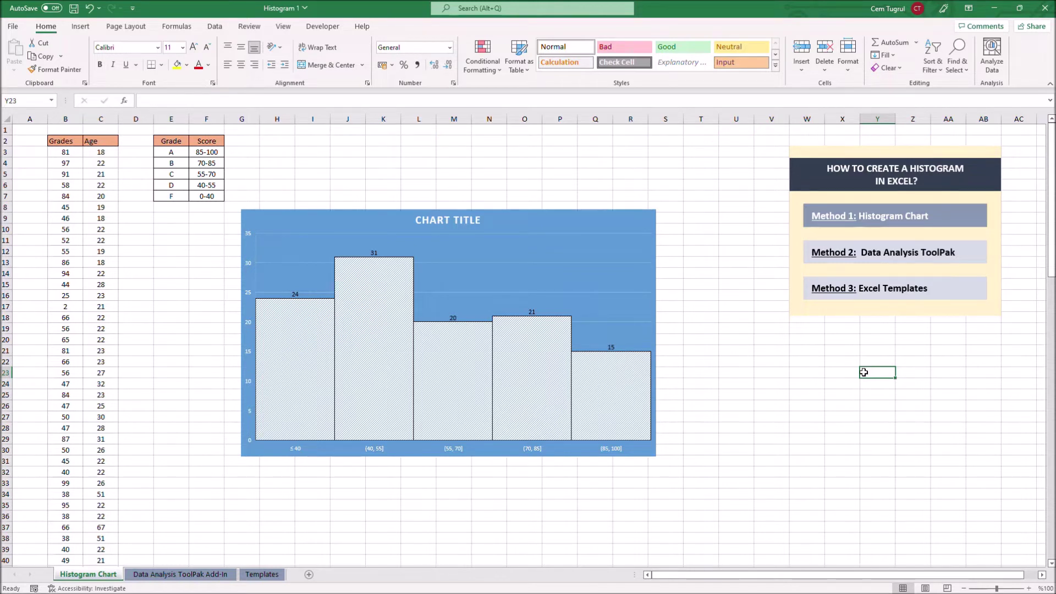
- Go to the Data Analysis ToolPak Add-In sheet and enable the Analysis ToolPak among the Excel add-ins
click(903, 257)
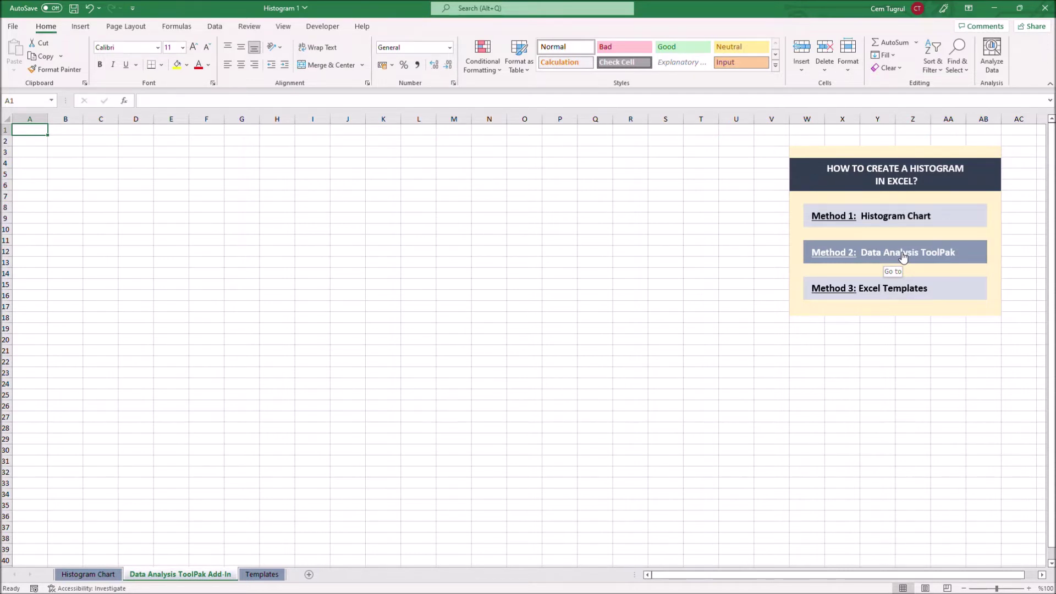
click(14, 26)
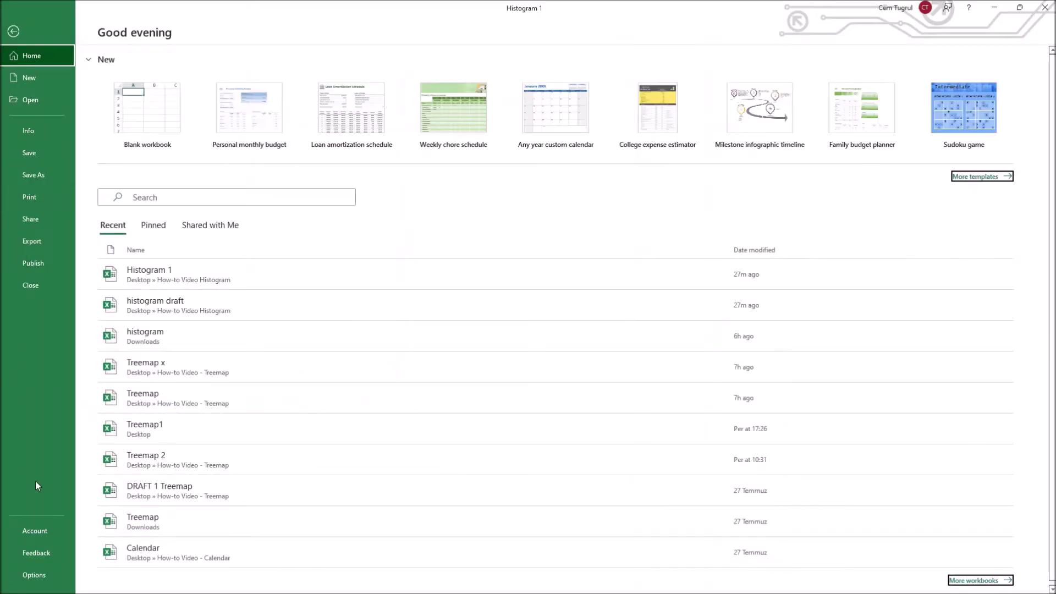
click(36, 575)
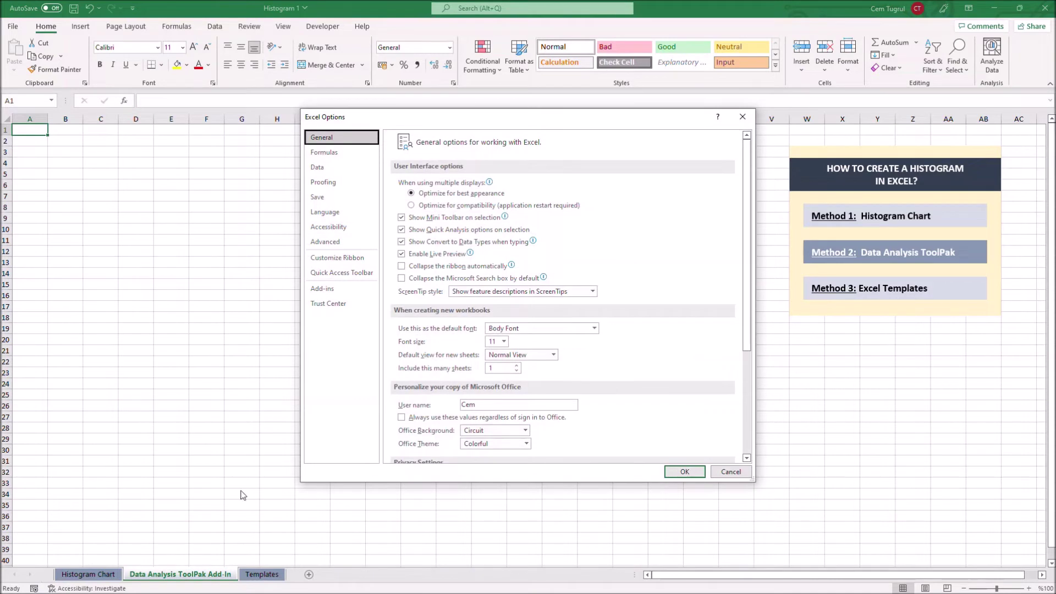
click(336, 289)
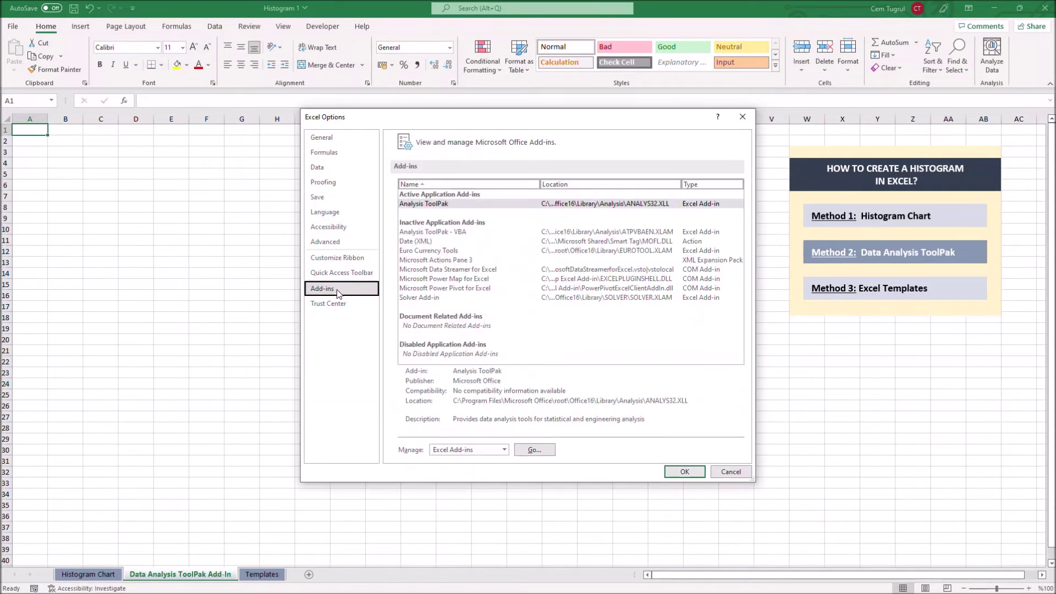
click(431, 204)
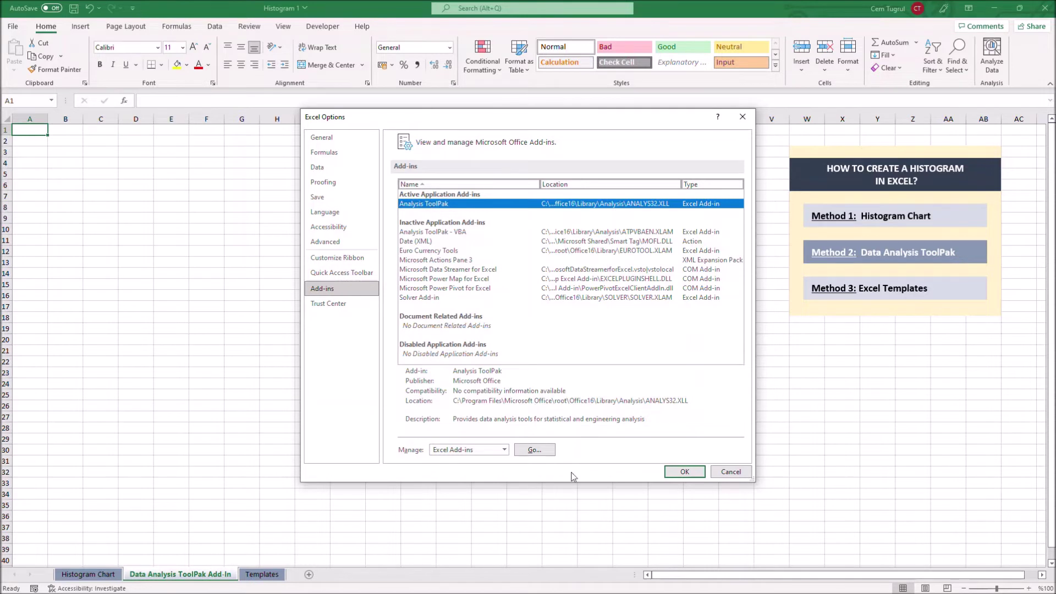
click(535, 450)
click(418, 49)
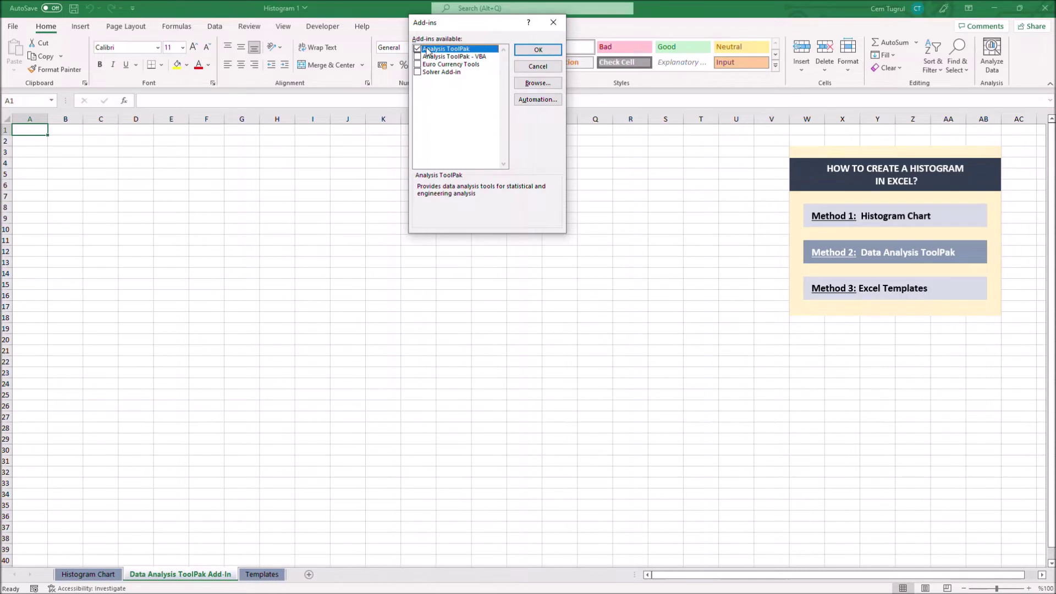
click(538, 51)
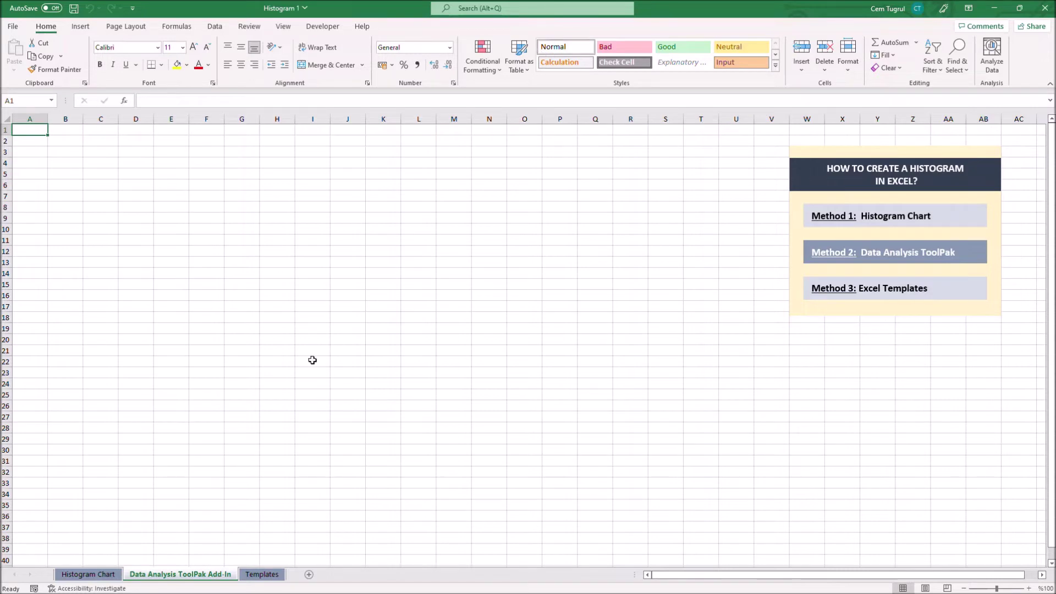
- Copy the Grades and Age columns with headers from the Histogram Chart sheet to B2 of the Data Analysis ToolPak Add-In sheet
click(99, 576)
drag(60, 144, 104, 547)
right_click(64, 387)
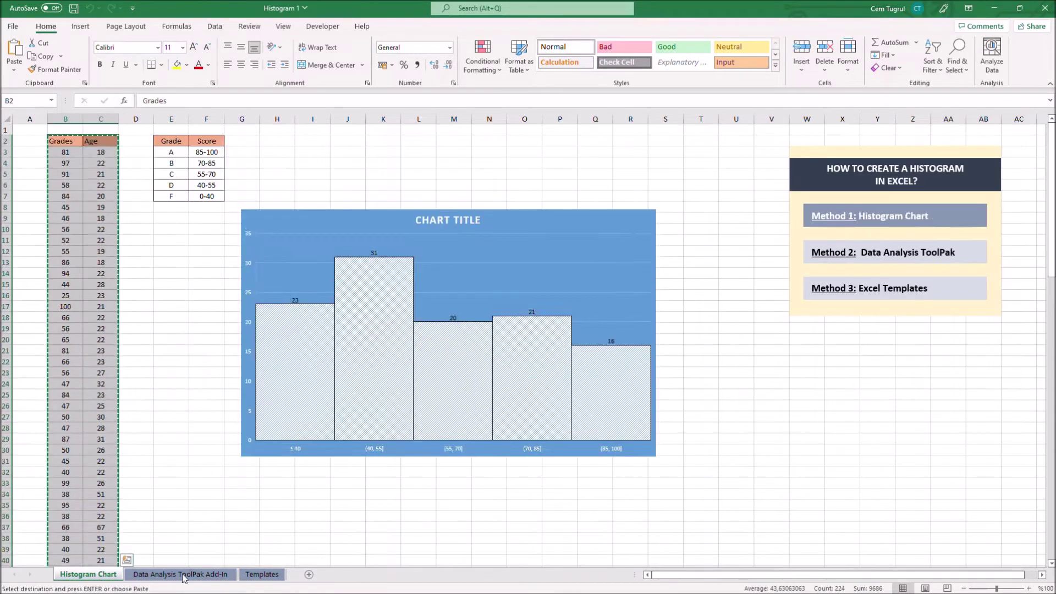
right_click(61, 138)
click(90, 163)
- Copy the Grade and Score table in E2:F7 of the Histogram Chart sheet to the Data Analysis ToolPak Add-In sheet
drag(168, 141, 208, 196)
right_click(199, 138)
click(220, 164)
click(197, 197)
- Enter the heading Bins in cell G2, beside the Score column
click(232, 145)
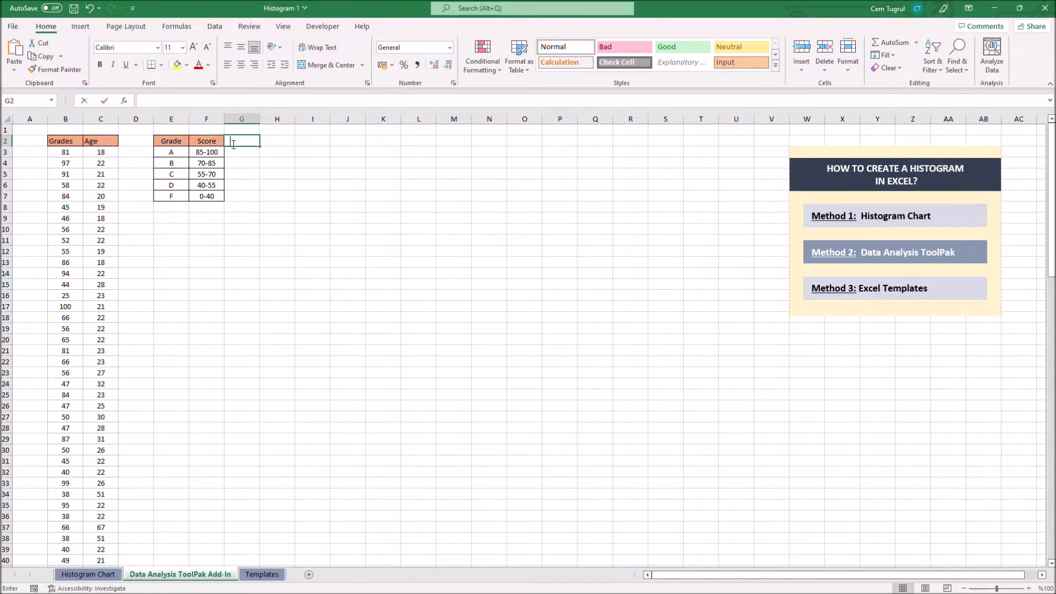
text(Bins)
key(Return)
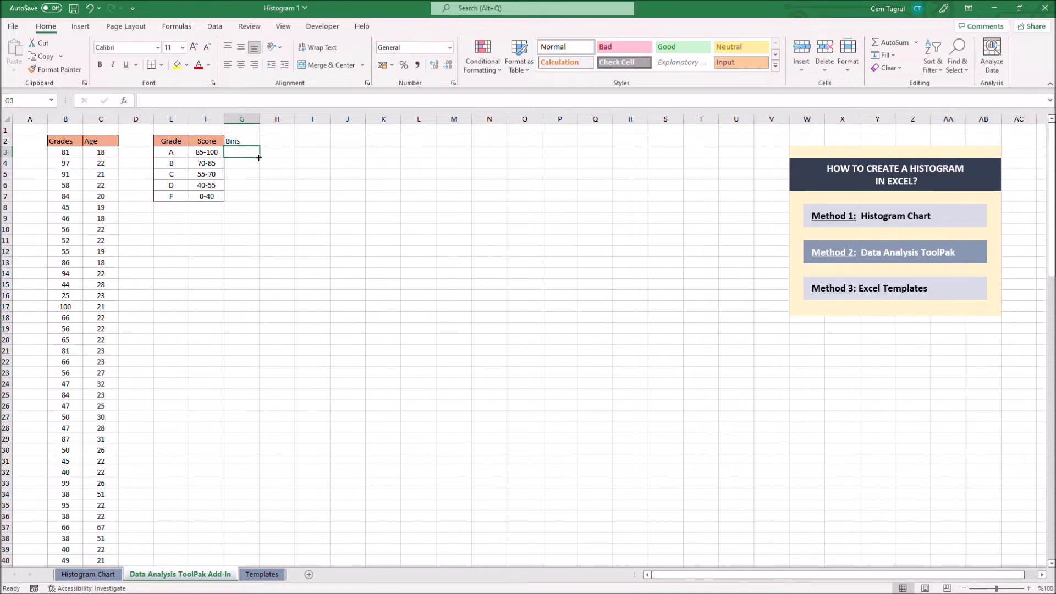
- Enter the bin limits 40, 55, 70, 85 and 100 in cells G3 to G7
text(40)
key(Return)
text(55)
key(Return)
text(70)
key(Return)
text(85)
key(Return)
text(100)
- Format the Bins column to match the grade table, with an orange header fill, centered values and cell borders in G2:G7
click(241, 144)
click(187, 65)
click(224, 122)
drag(247, 144, 253, 195)
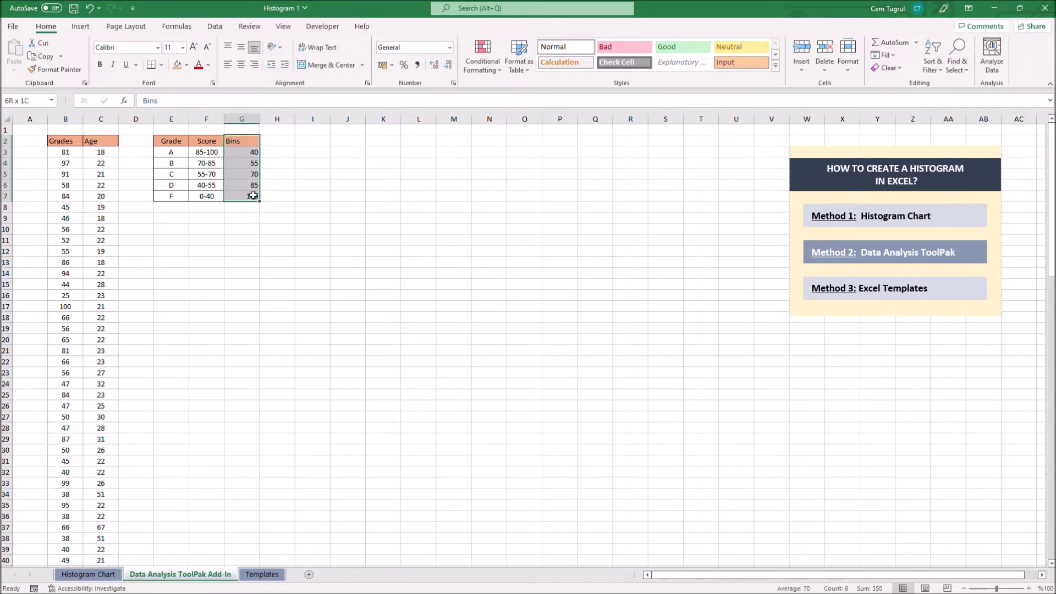
click(240, 65)
click(240, 49)
right_click(242, 150)
click(336, 135)
click(363, 228)
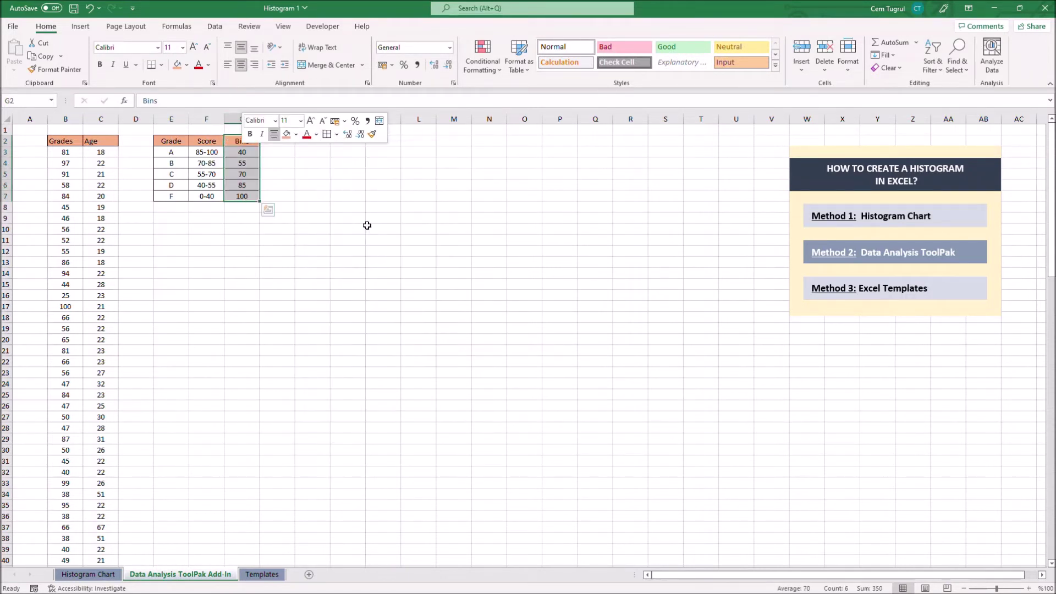
click(38, 134)
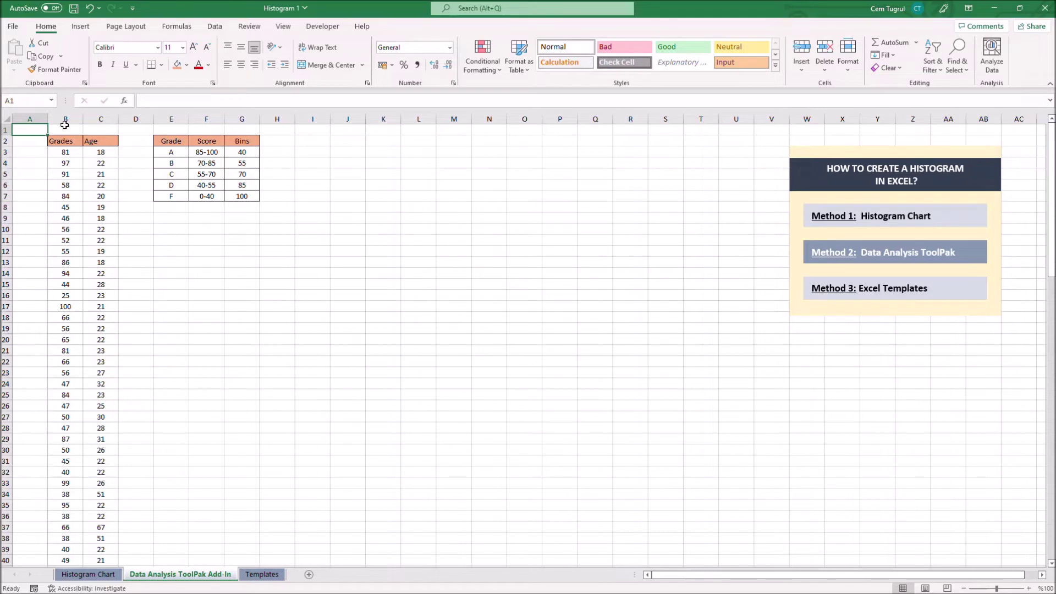
- Start the Histogram tool of Data Analysis and set its input range to the grades in B3:B113
click(215, 26)
click(979, 44)
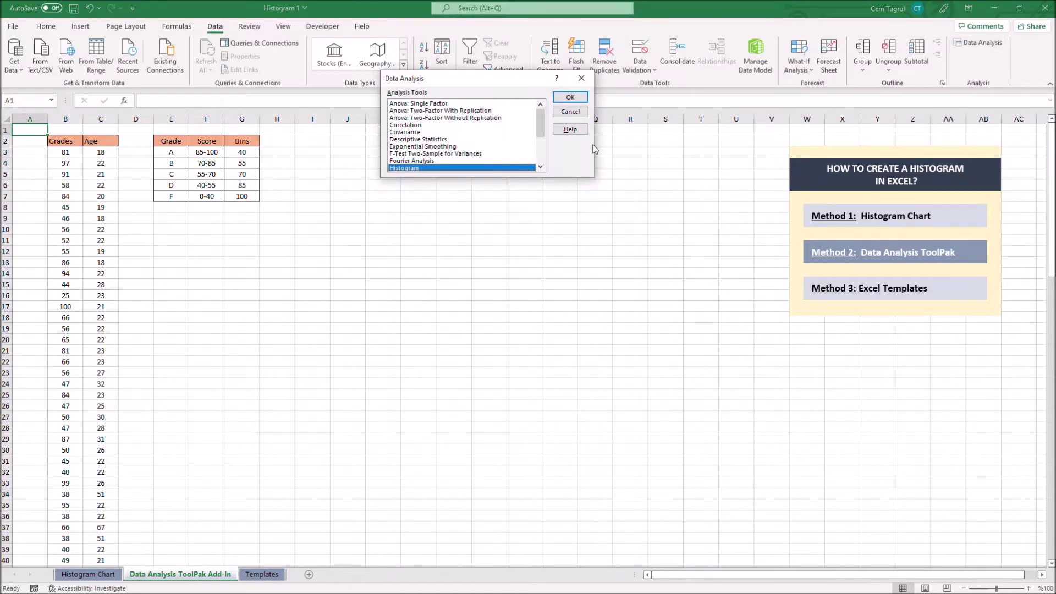
click(561, 99)
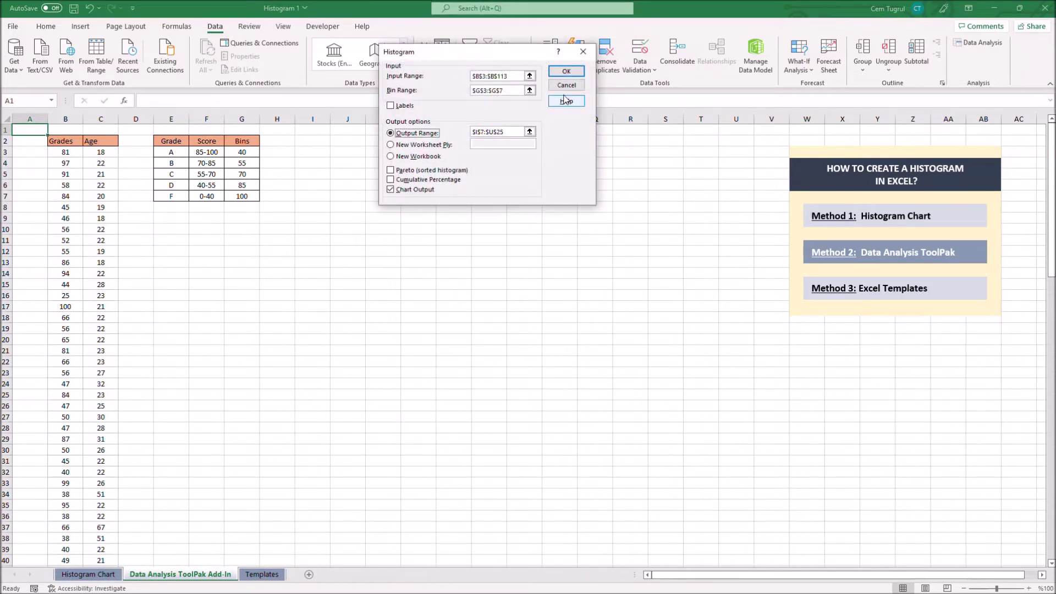
click(517, 74)
drag(516, 75, 430, 82)
key(BackSpace)
drag(66, 153, 72, 505)
scroll(212, 272, up, 20)
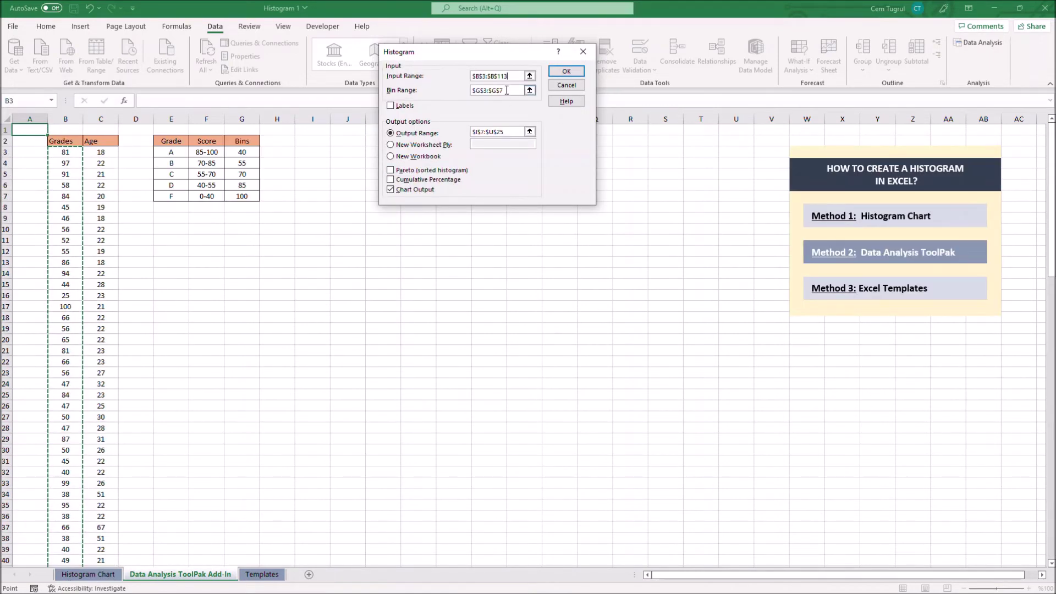
- Set the histogram's bin range to G3:G7 and its output range to I8:U24
click(507, 90)
drag(512, 90, 447, 93)
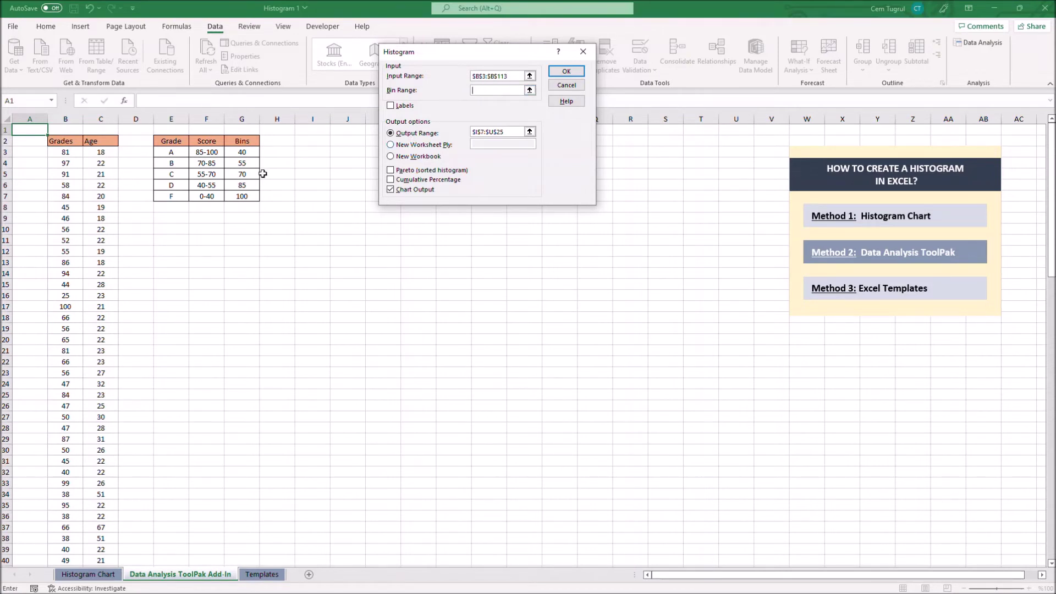
drag(242, 153, 245, 197)
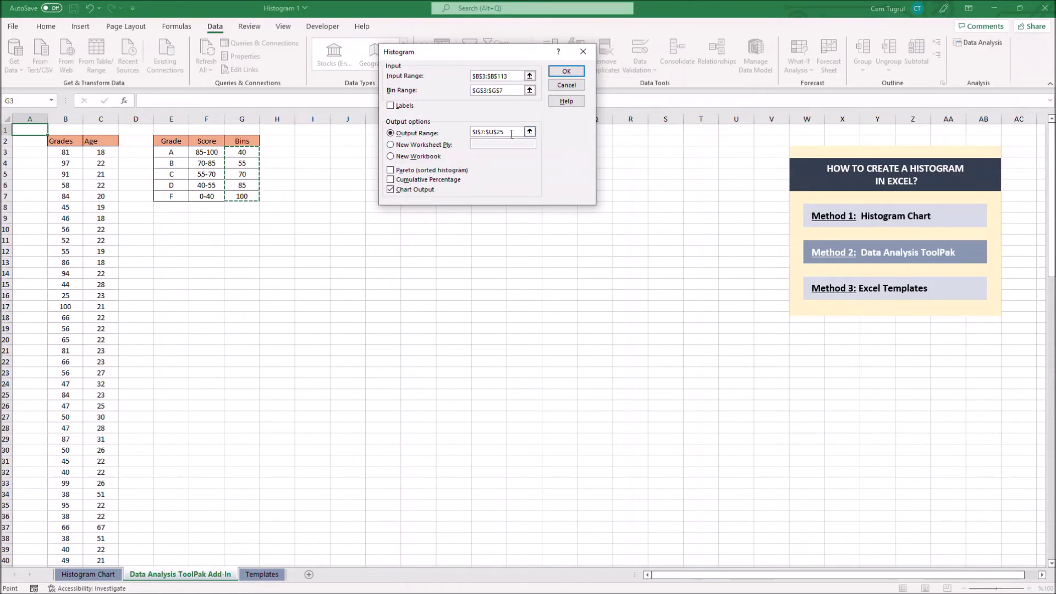
click(452, 134)
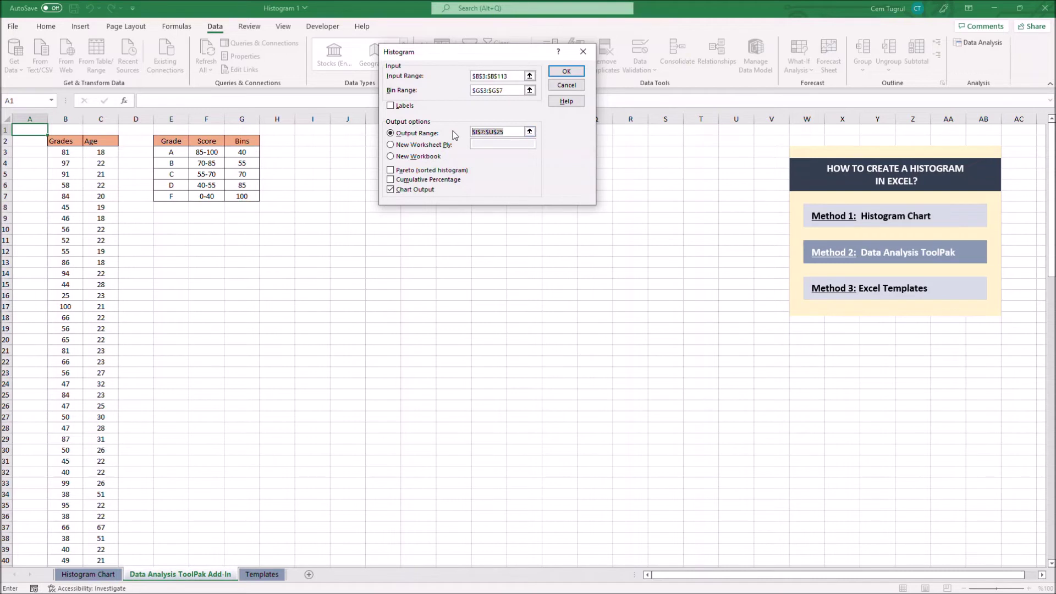
key(BackSpace)
drag(318, 213, 719, 381)
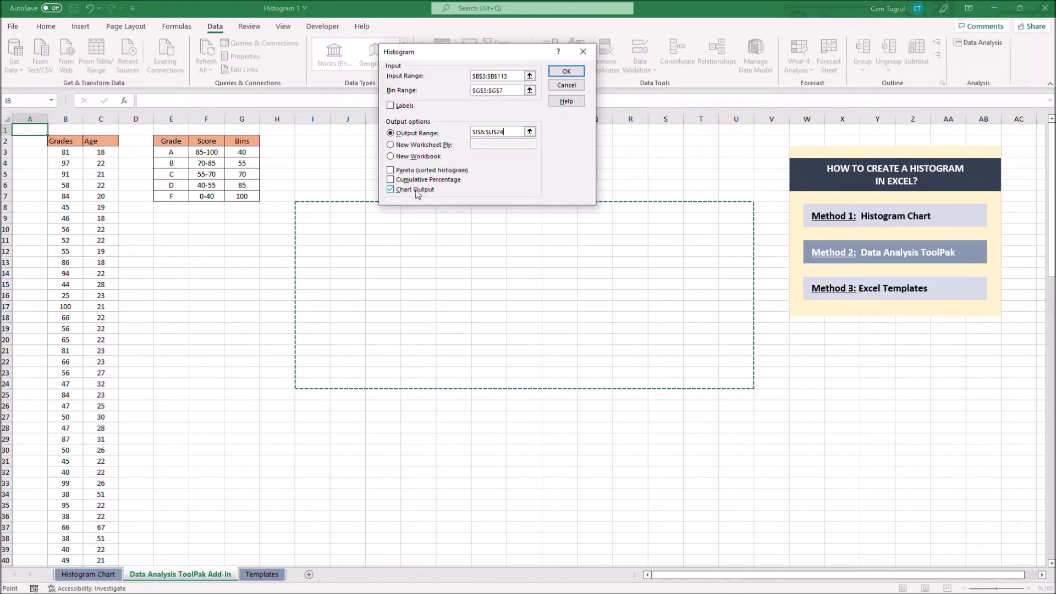
- Leave Chart Output enabled and generate the frequency table with its histogram
click(392, 191)
click(392, 190)
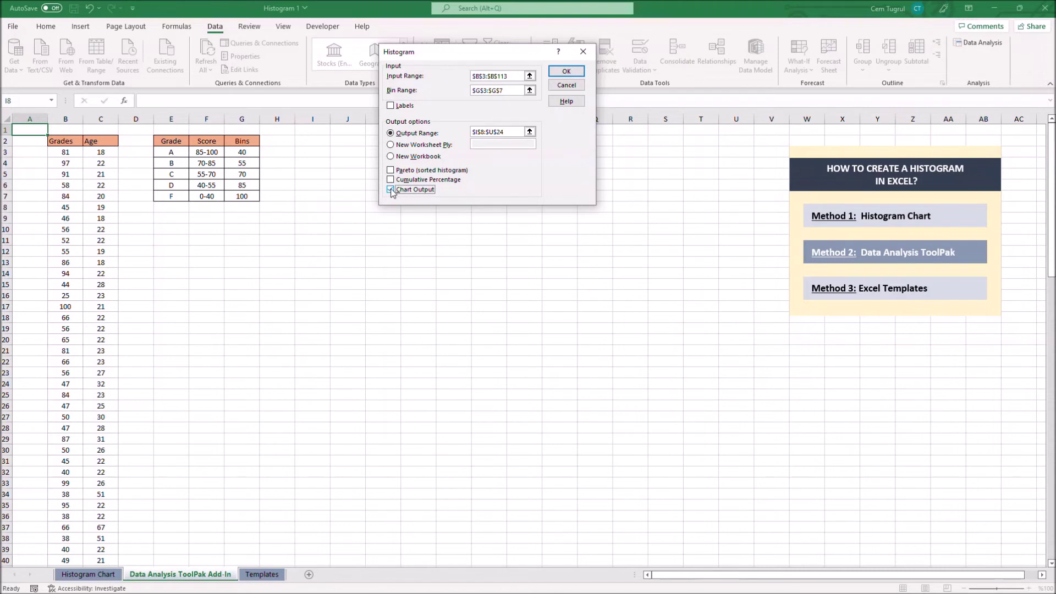
click(571, 72)
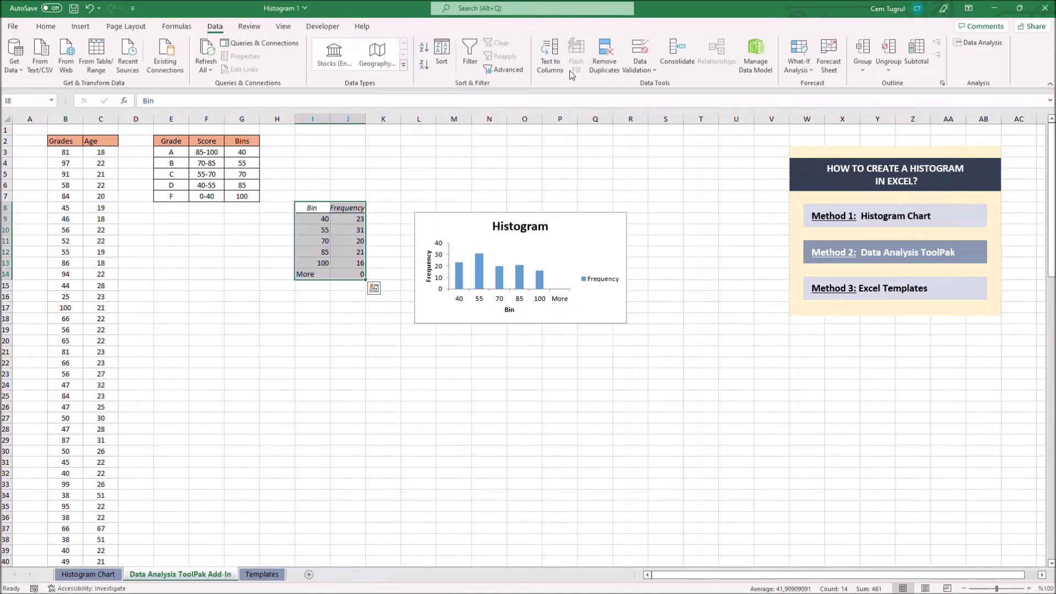
- Enlarge the histogram chart and place it directly beside the Bin and Frequency table
click(629, 327)
drag(627, 324, 770, 415)
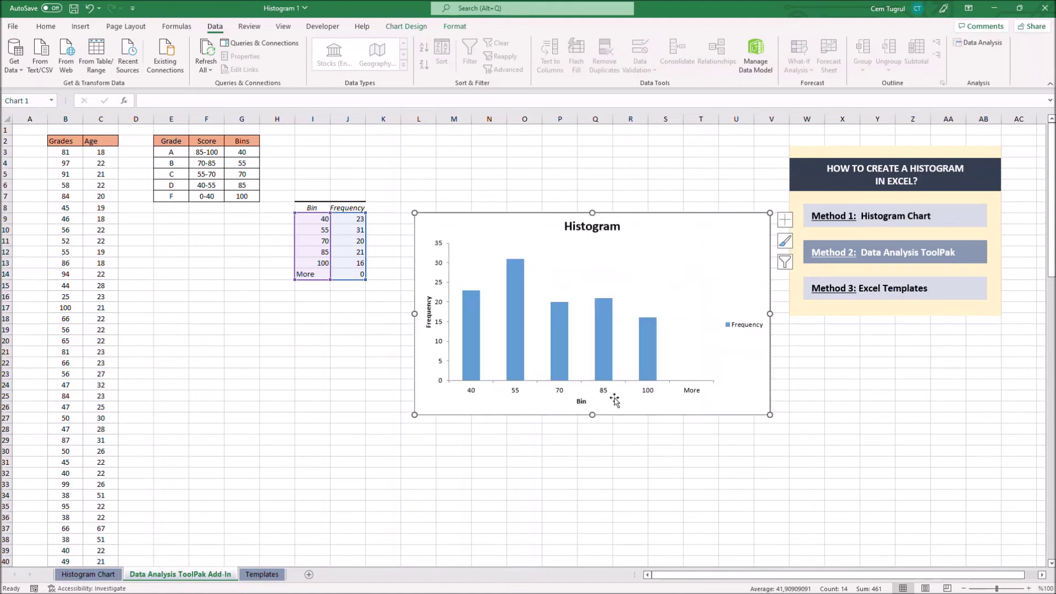
drag(644, 231, 607, 231)
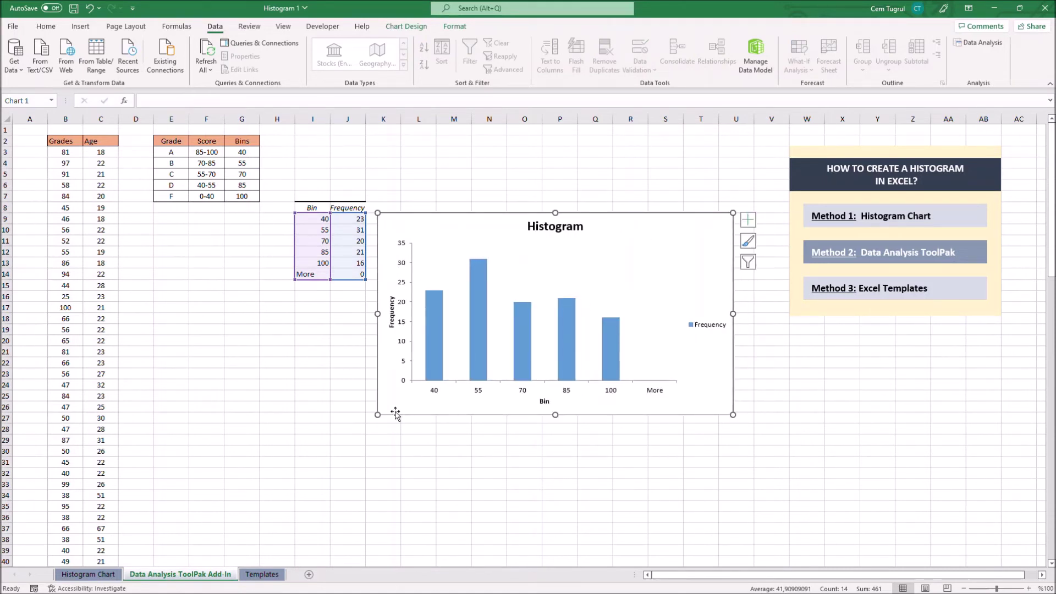
drag(378, 416, 367, 427)
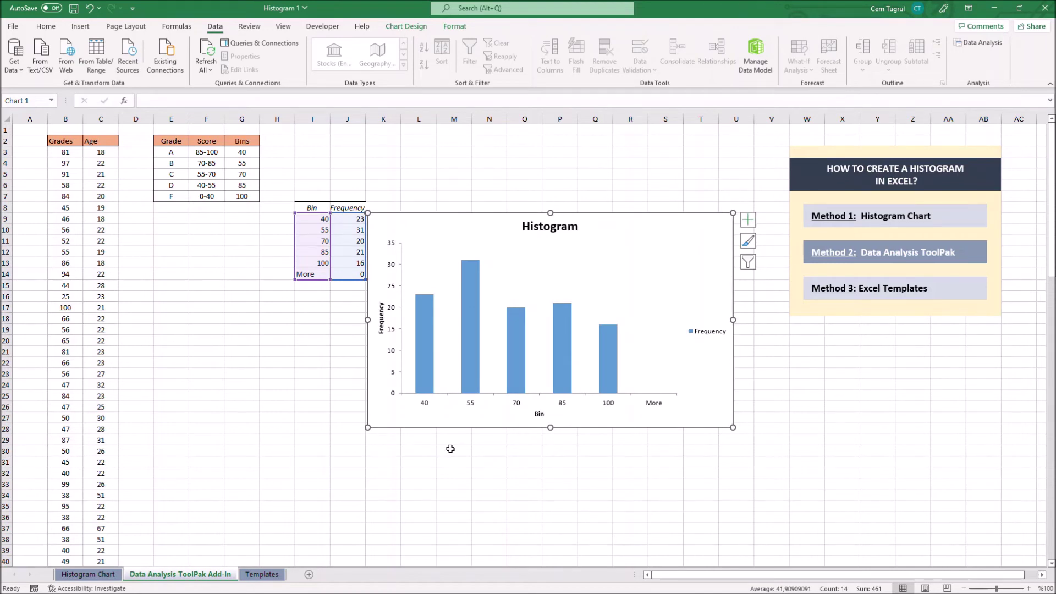
- Add data labels to the Frequency bars of the histogram
right_click(470, 358)
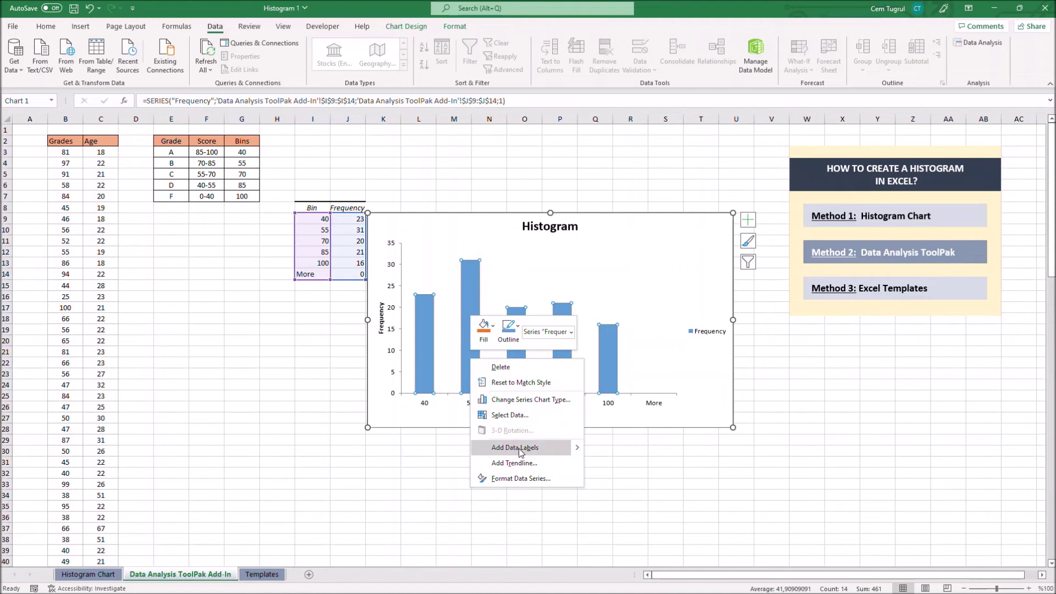
mouse_move(576, 450)
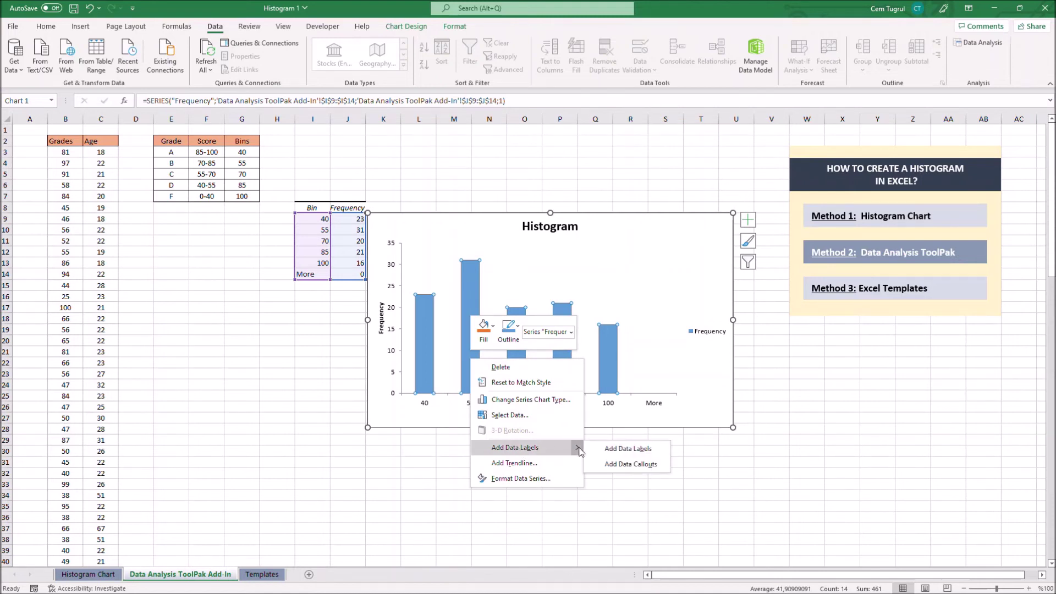
click(610, 455)
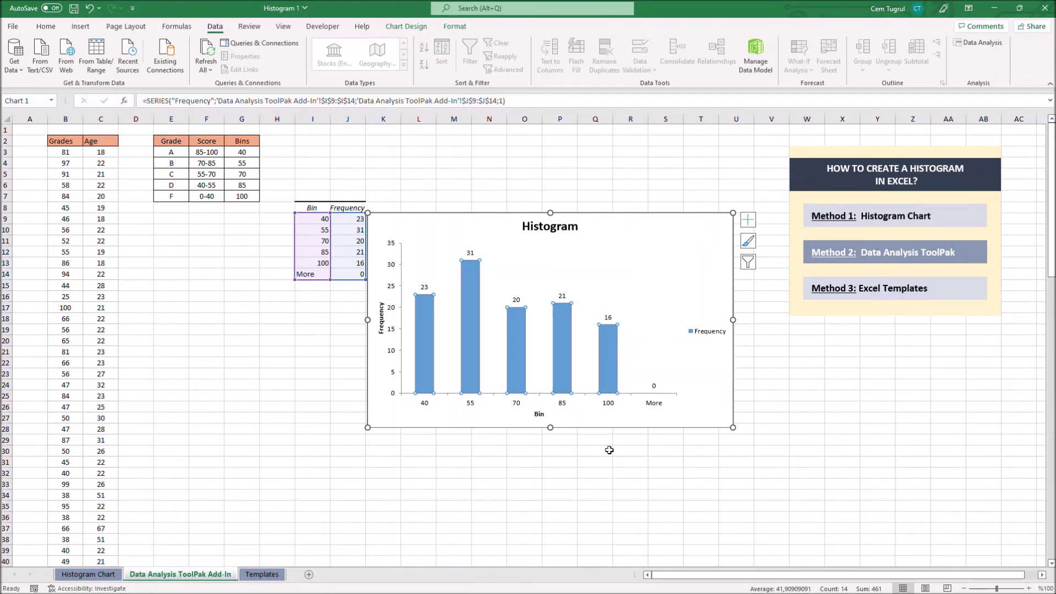
- Set the gap width of the Frequency series to 0% and close the series formatting options
right_click(514, 346)
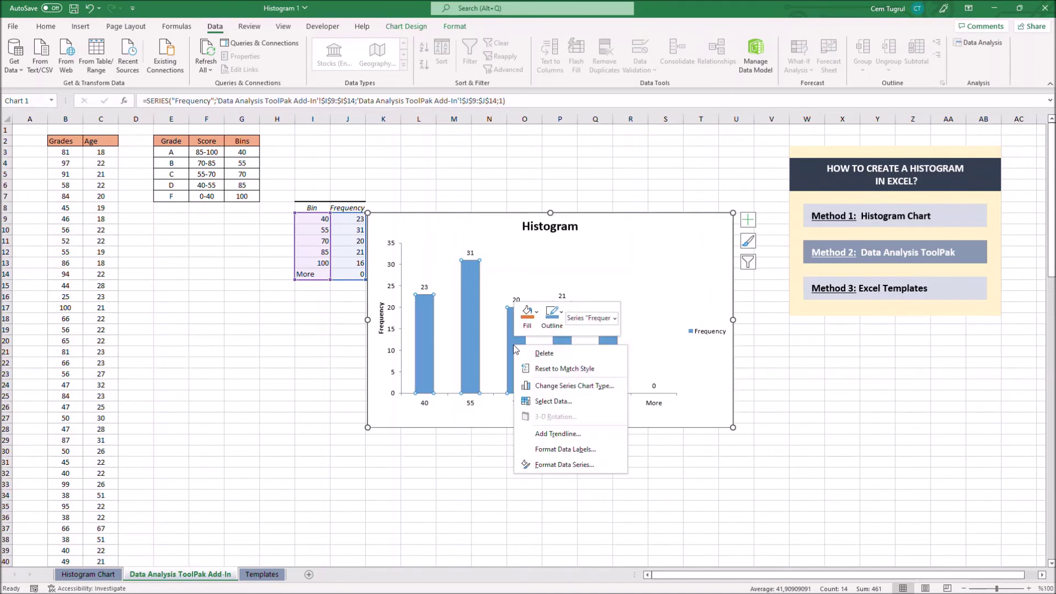
click(561, 466)
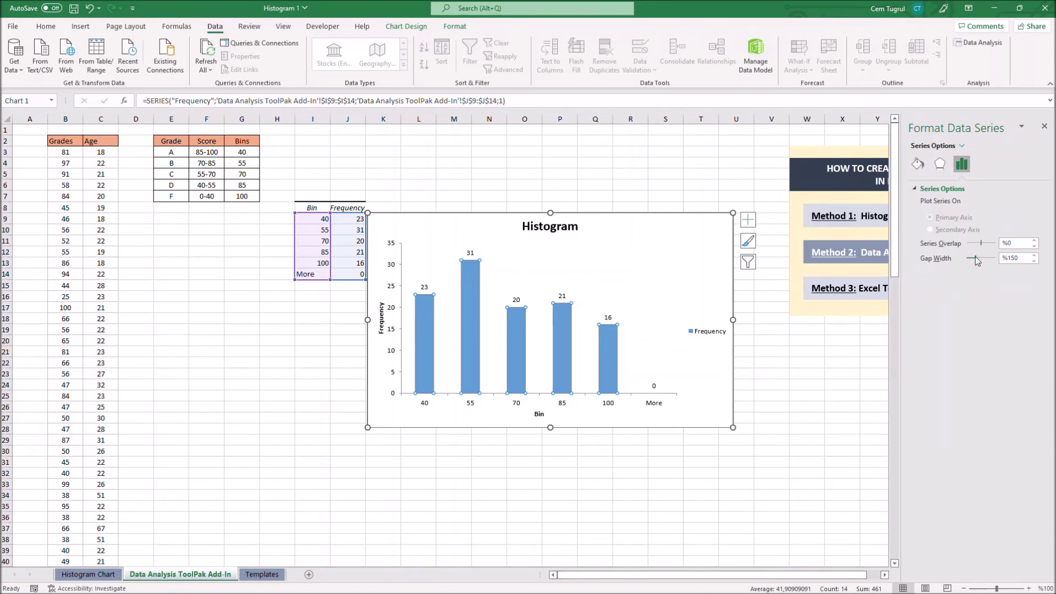
drag(975, 256, 965, 256)
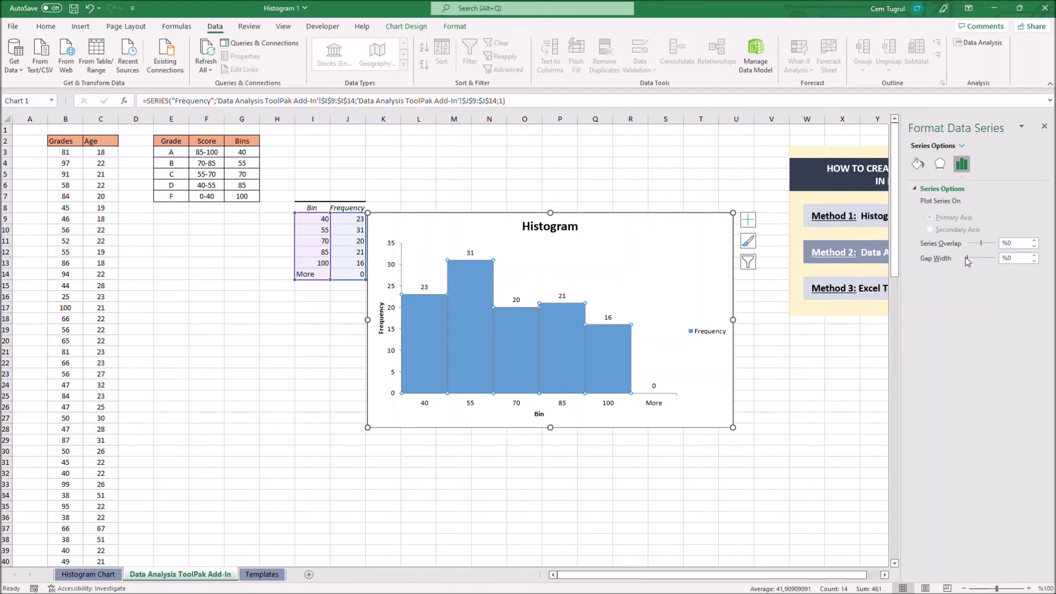
click(845, 343)
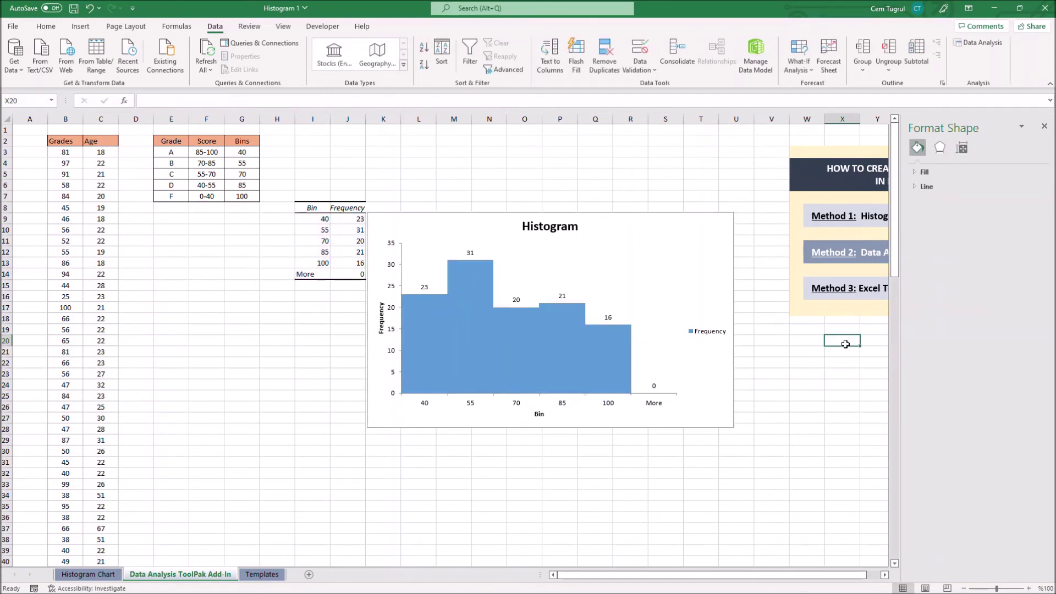
click(1044, 126)
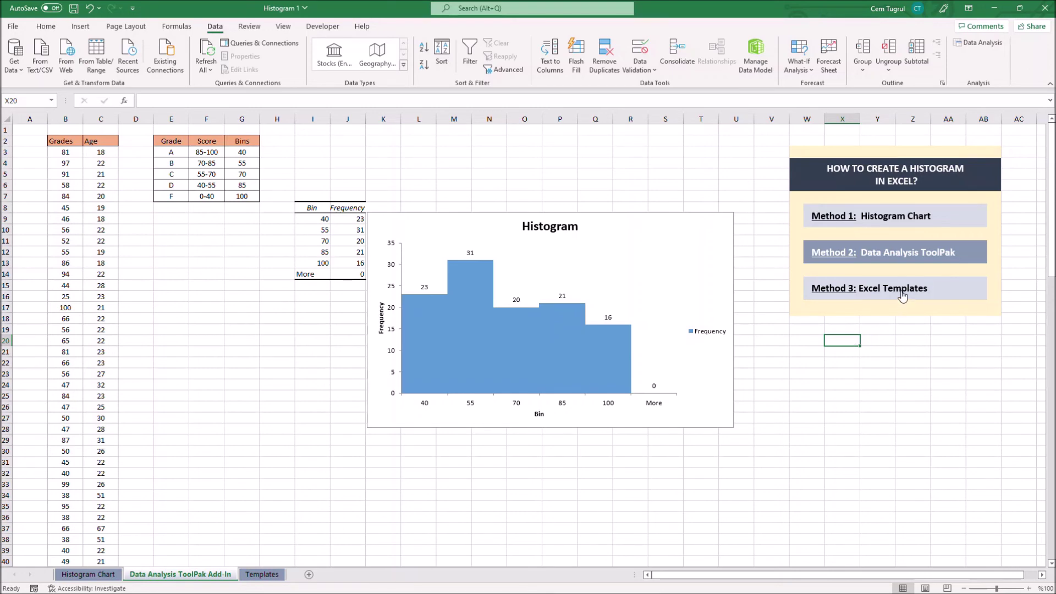
- Go to the Templates sheet for Method 3, switch to Chrome and open someka.net
click(902, 292)
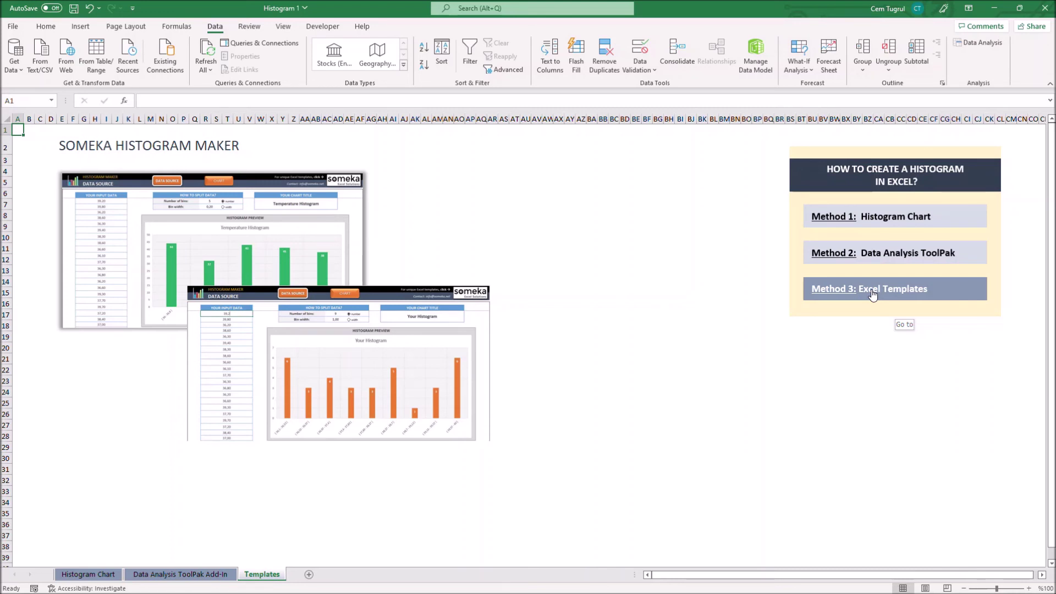
key(super)
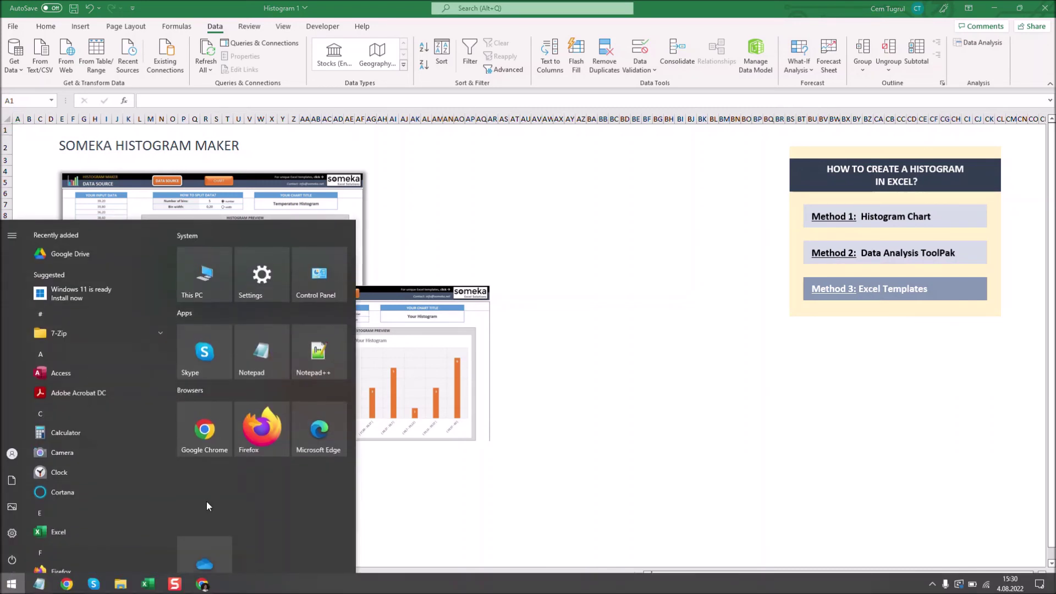
click(202, 584)
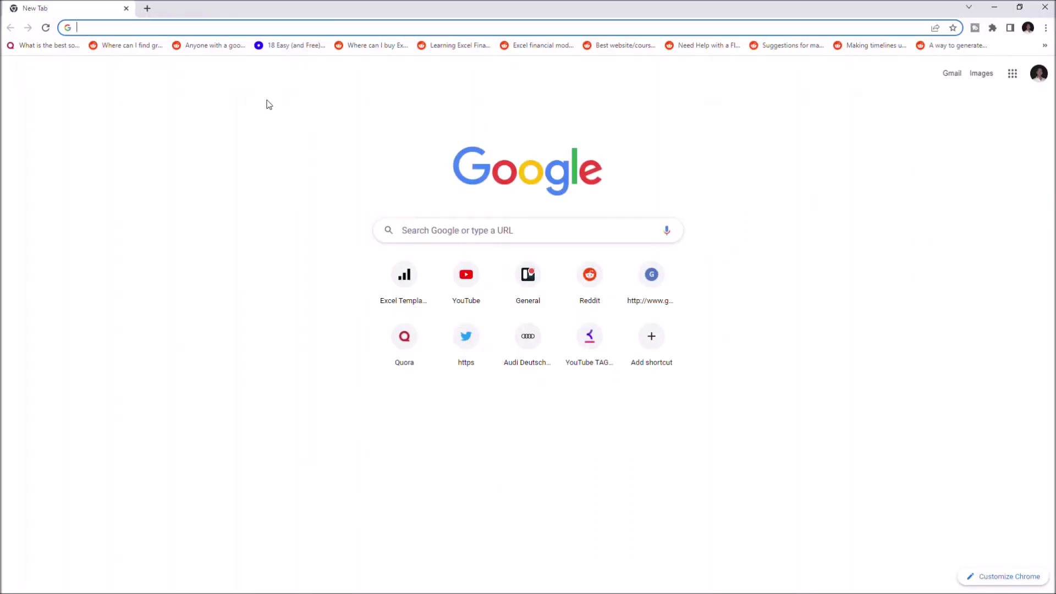
text(some)
key(Return)
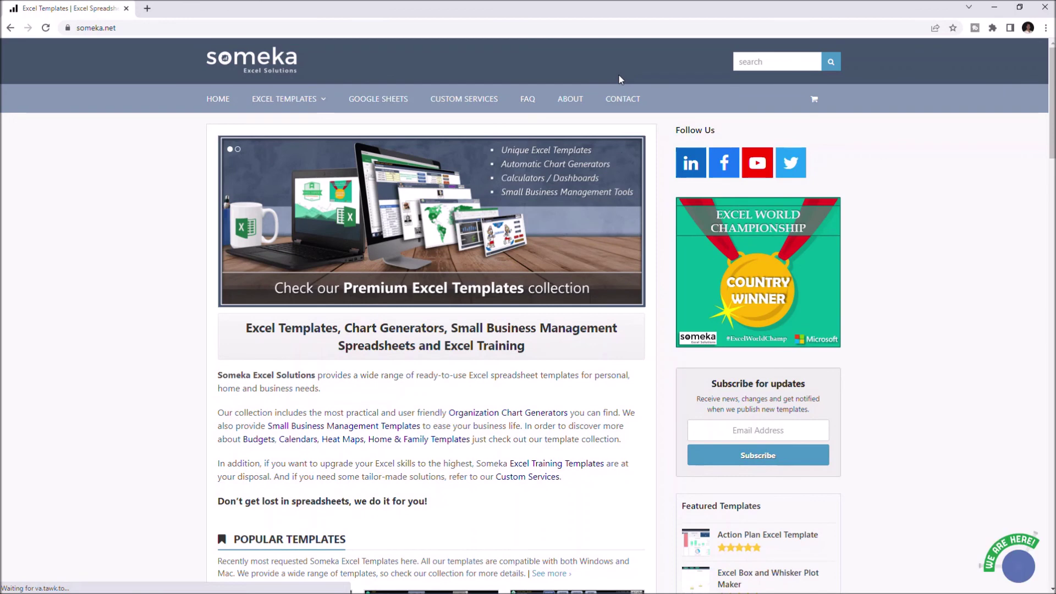
- Search the Someka site for "histogram" to reach the Histogram Maker Excel Template page
click(769, 64)
text(h)
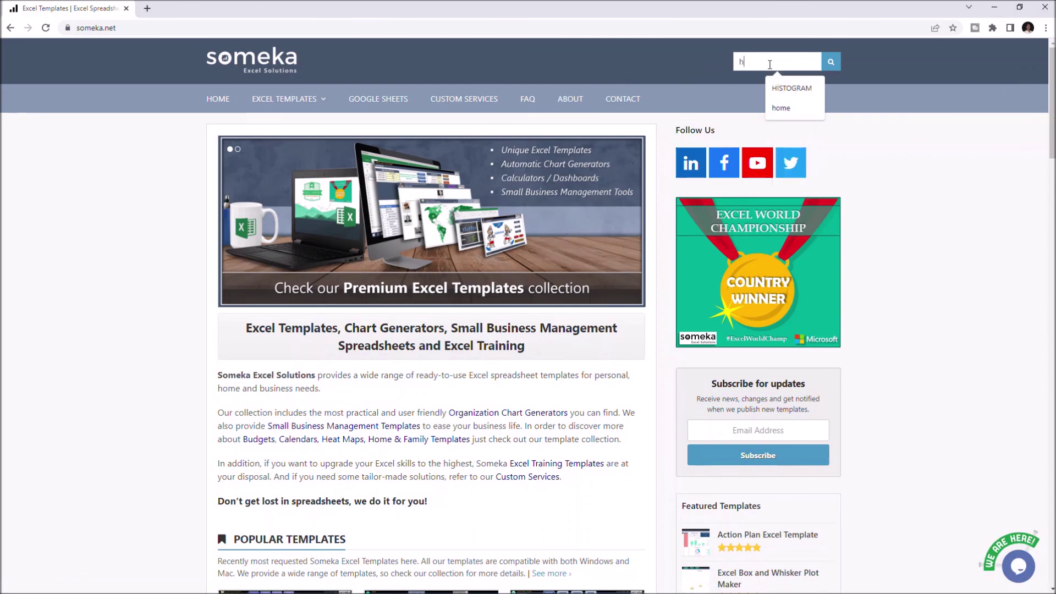
text(istogram)
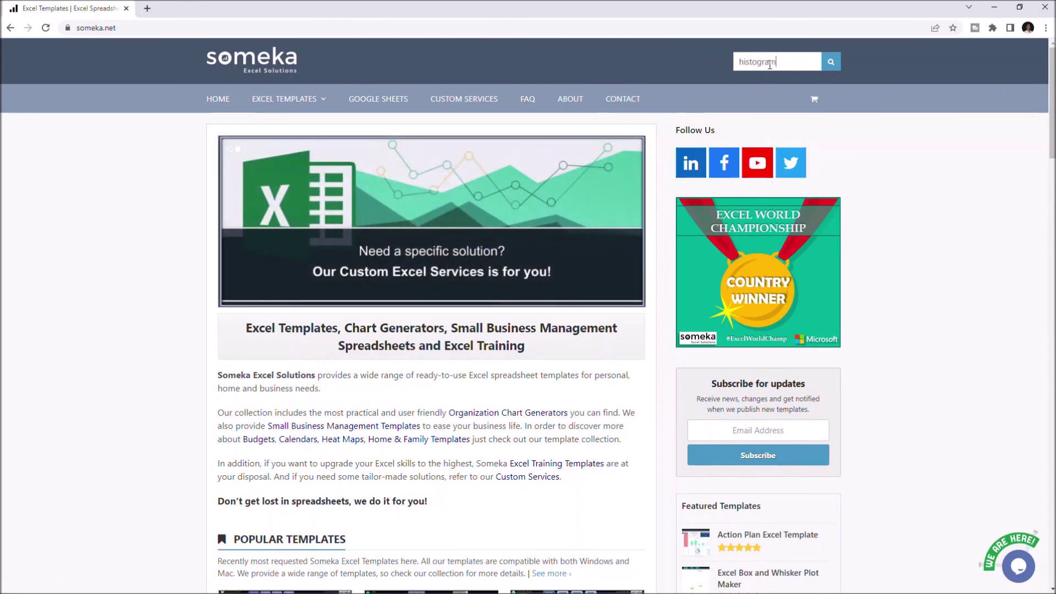
key(Return)
- View the enlarged preview images of the Histogram Maker template and close the gallery
click(513, 255)
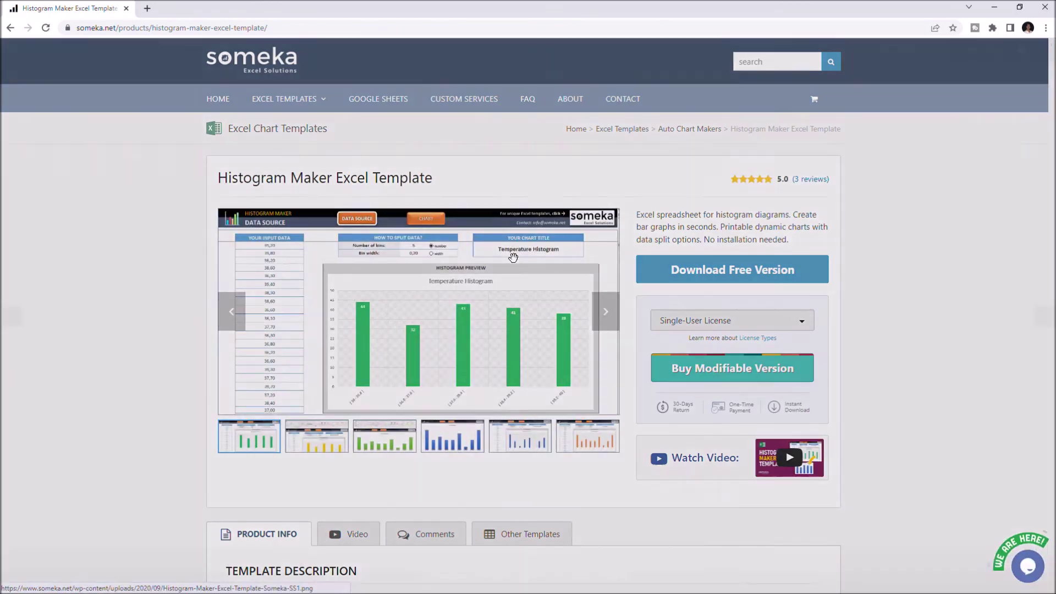
click(1041, 321)
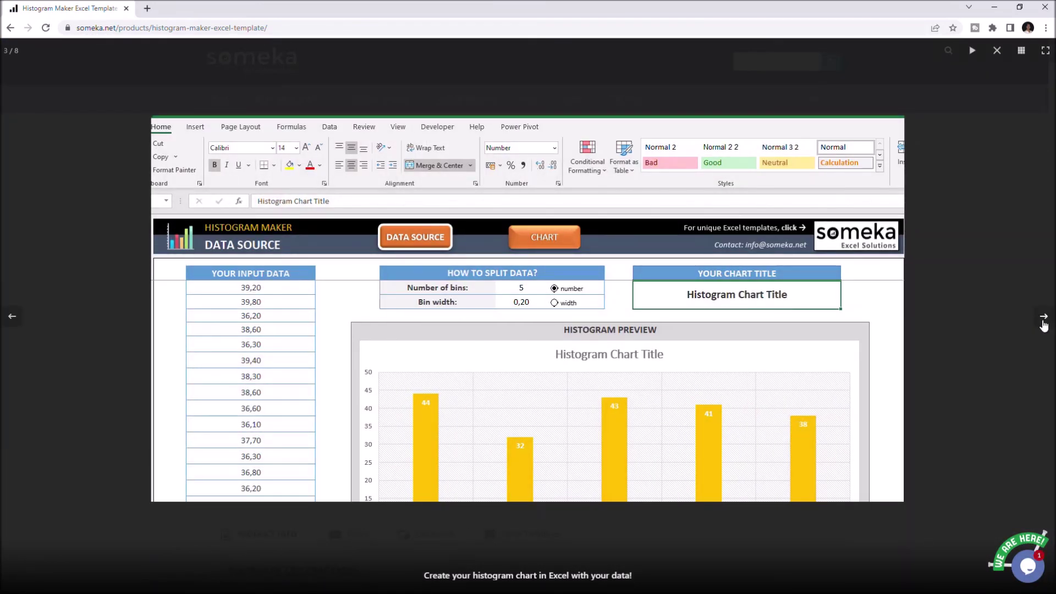
click(1043, 322)
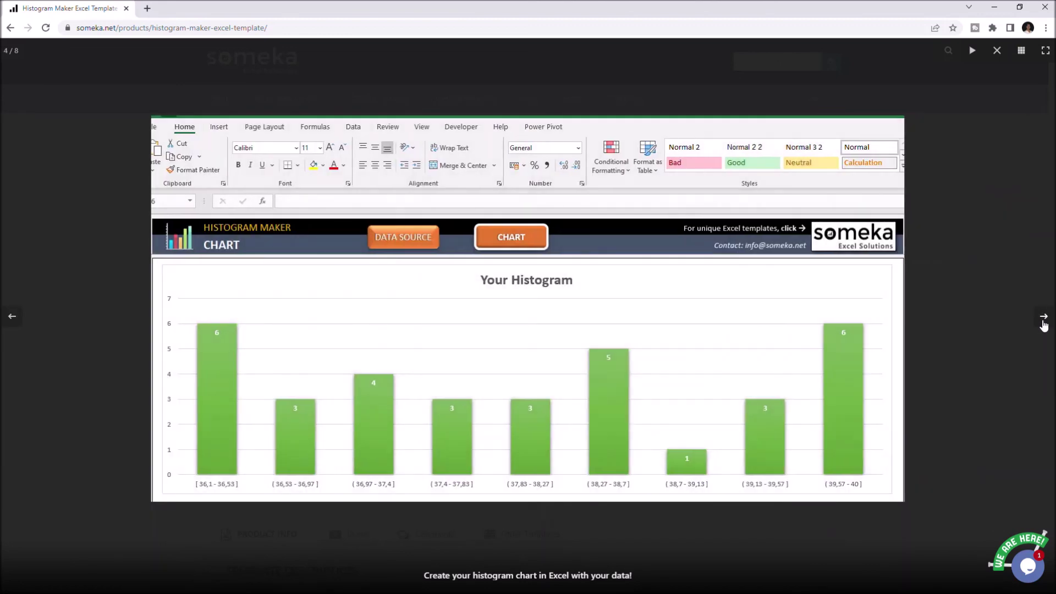
click(1043, 321)
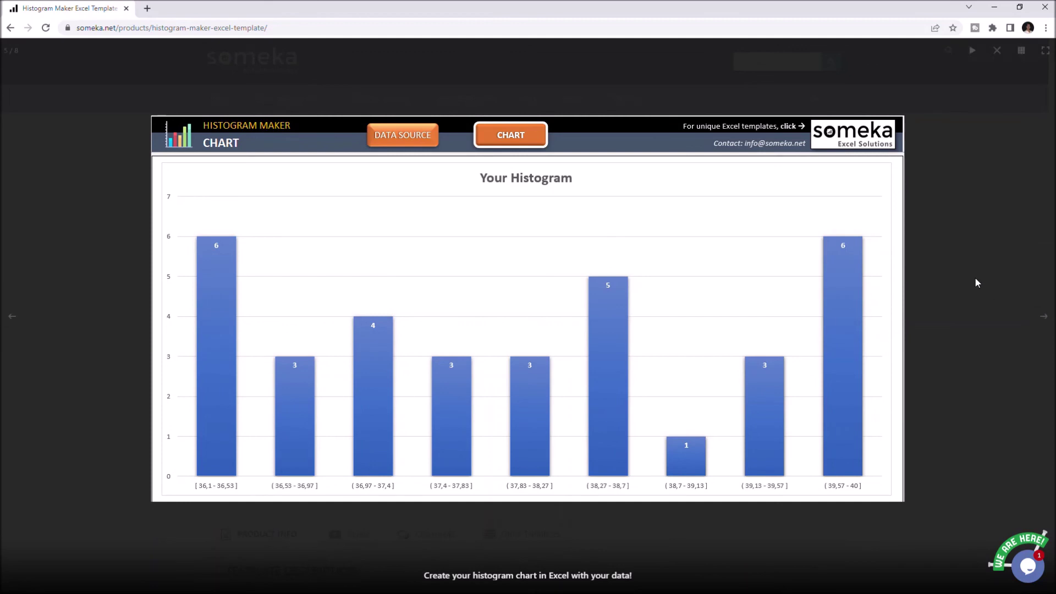
click(951, 232)
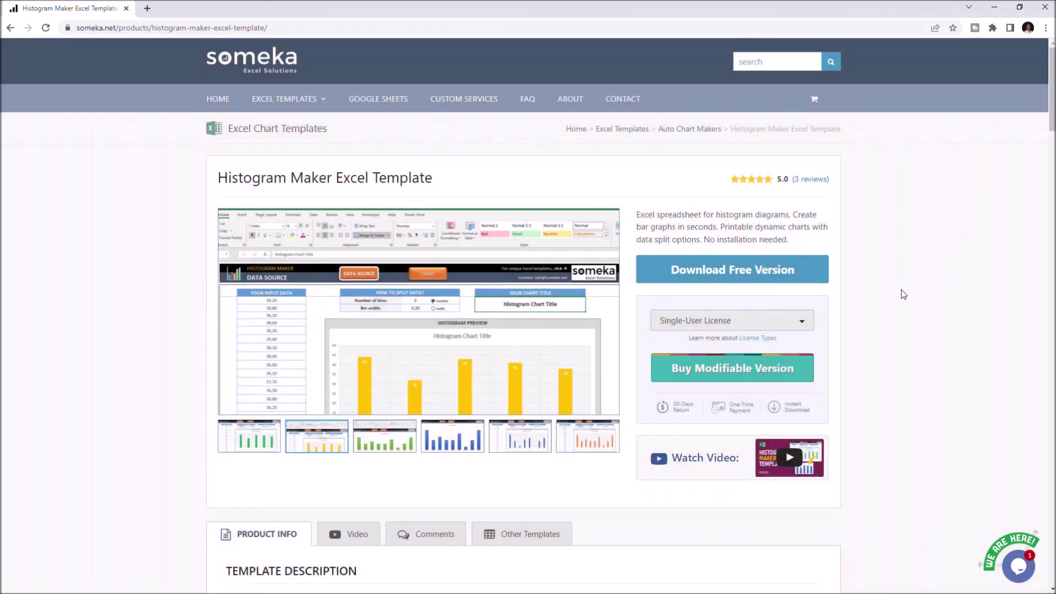
- Request the free version of the Histogram Maker Excel Template so that it is added to the cart
click(741, 272)
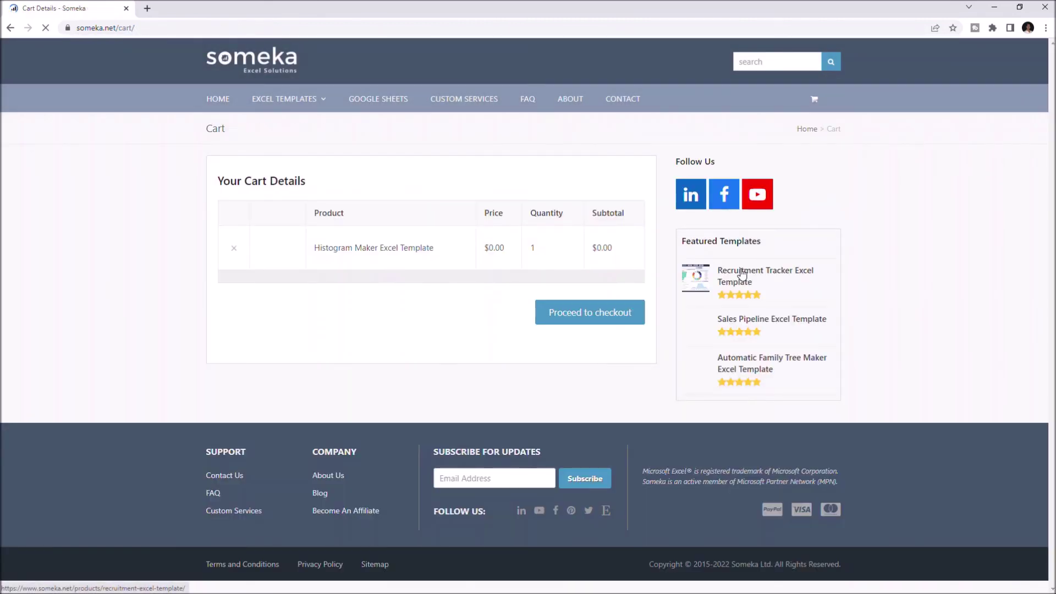